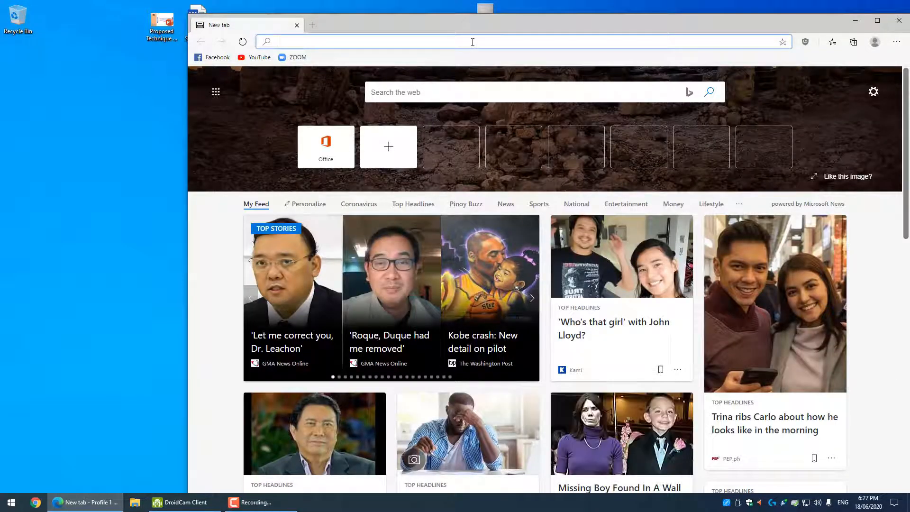
# Step: Search the web for "obs studio" and open the official OBS project website
pyautogui.write('o')
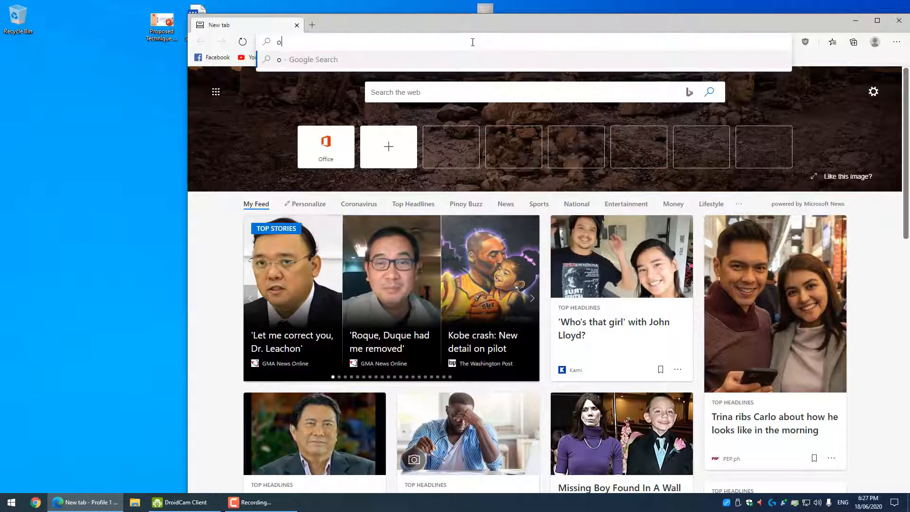
pyautogui.write('bs studio')
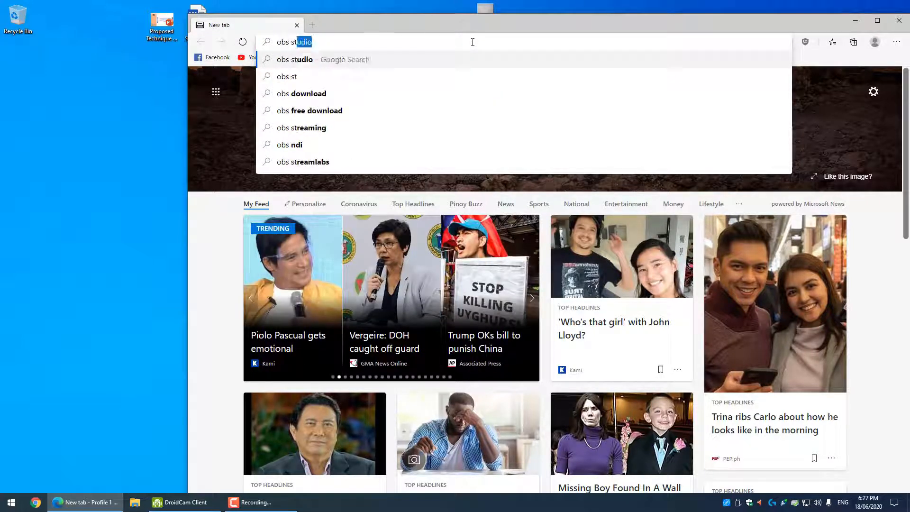
pyautogui.press('Return')
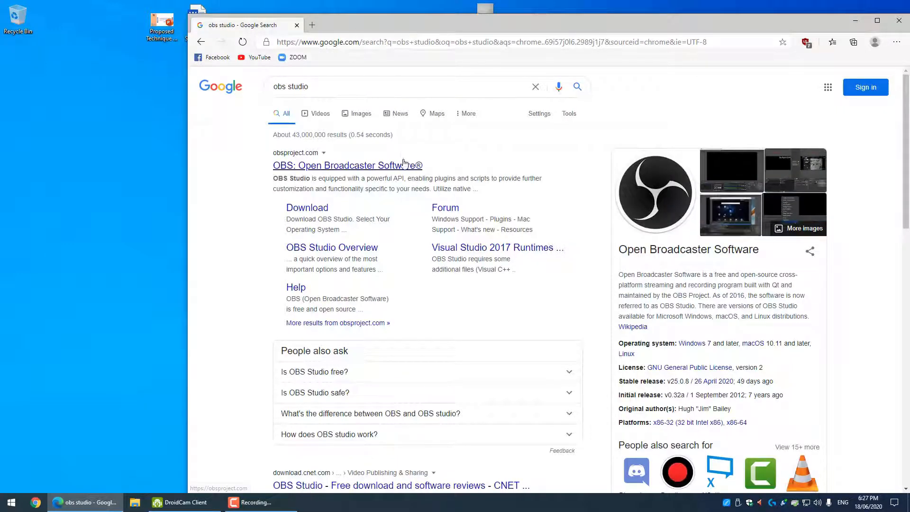
pyautogui.click(371, 166)
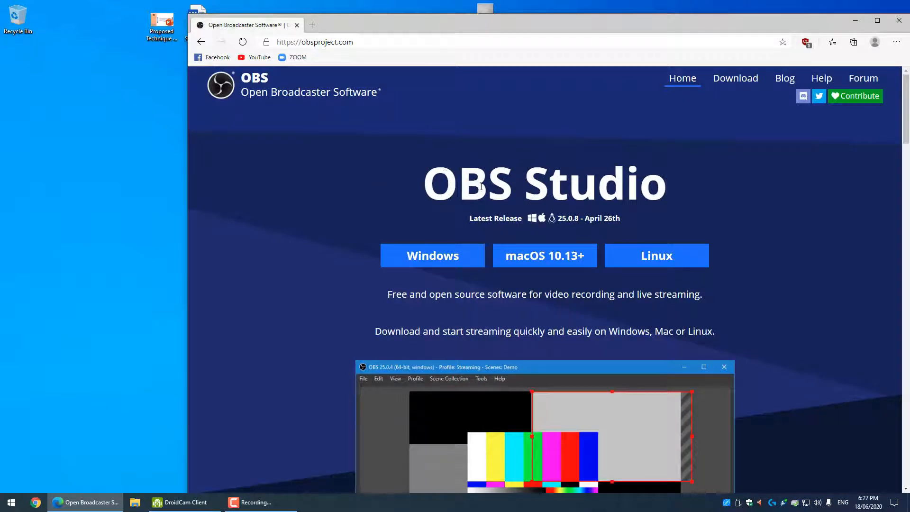
# Step: Download the Windows installer OBS-Studio-25.0.8-Full-Installer-x64.exe to the Desktop and close the browser
pyautogui.scroll(-3, 573, 187)
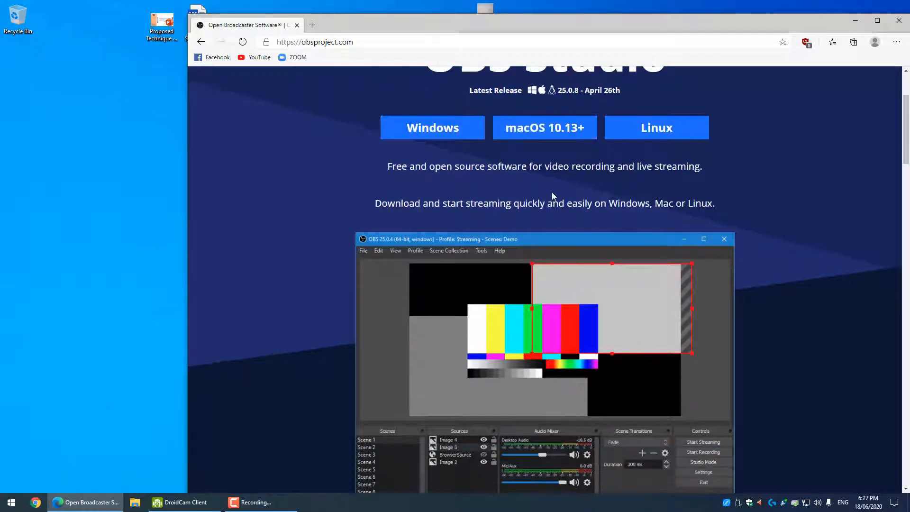
pyautogui.scroll(3, 560, 199)
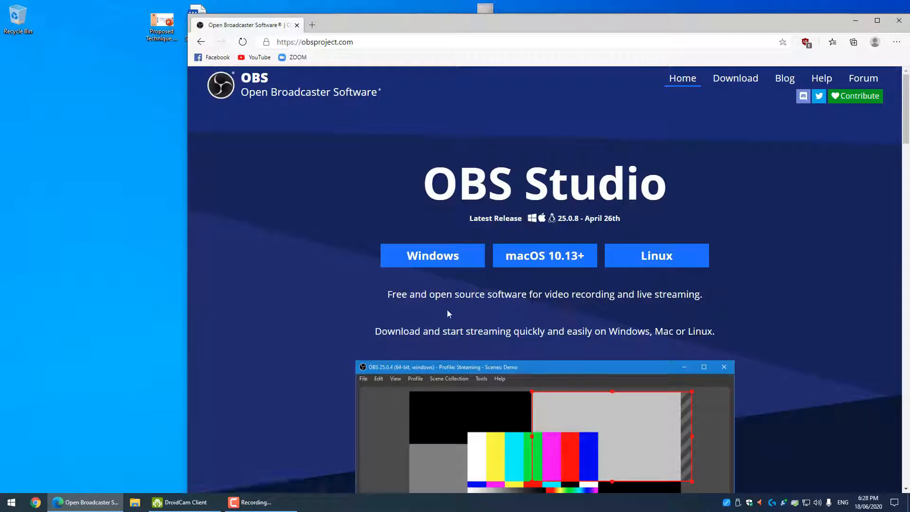
pyautogui.click(453, 261)
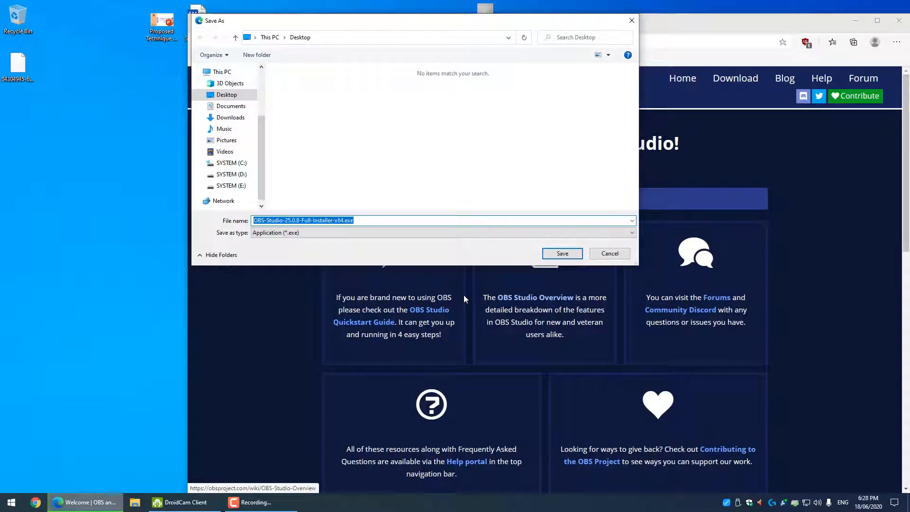
pyautogui.click(229, 94)
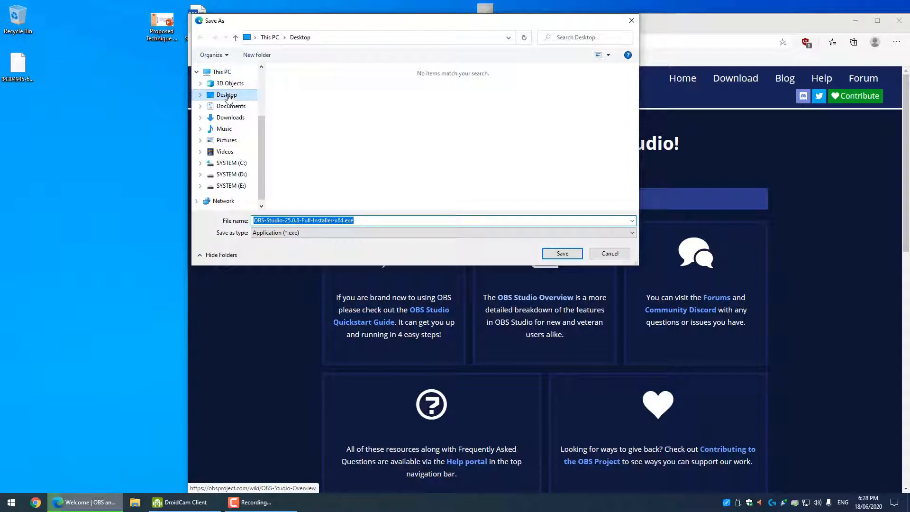
pyautogui.click(562, 255)
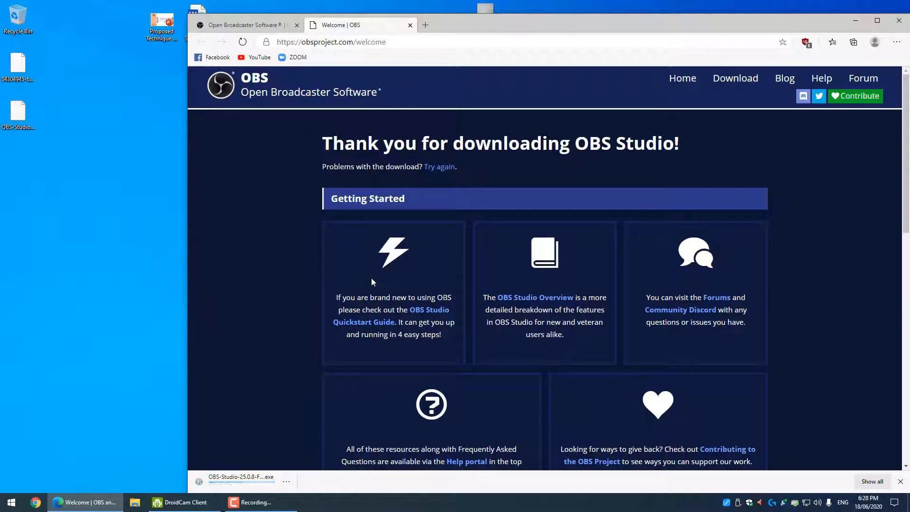
pyautogui.moveTo(25, 112)
pyautogui.mouseDown()
pyautogui.moveTo(90, 152)
pyautogui.moveTo(24, 120)
pyautogui.mouseUp()
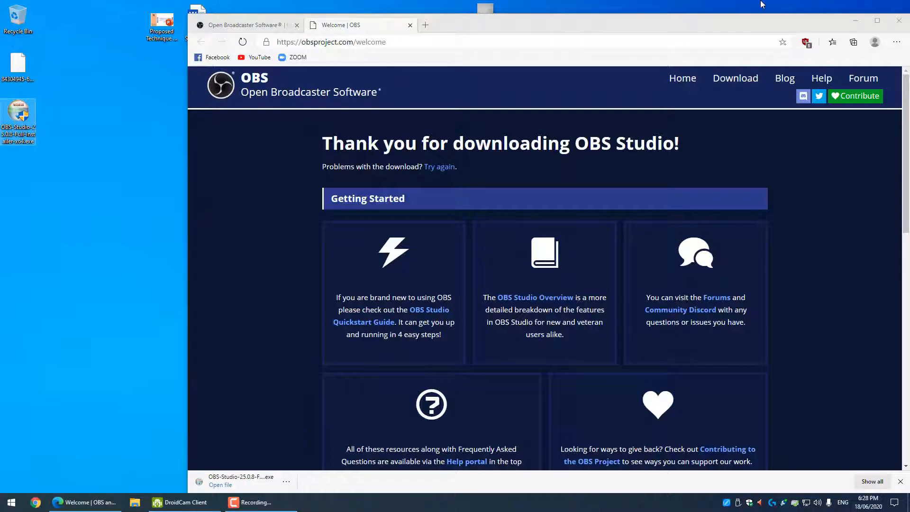
pyautogui.click(903, 22)
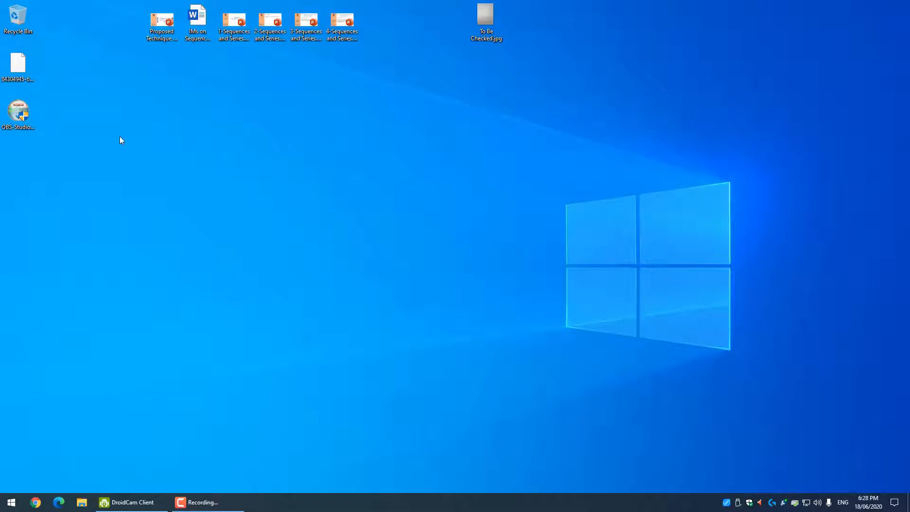
# Step: Launch the downloaded OBS Studio installer from the desktop
pyautogui.click(19, 116)
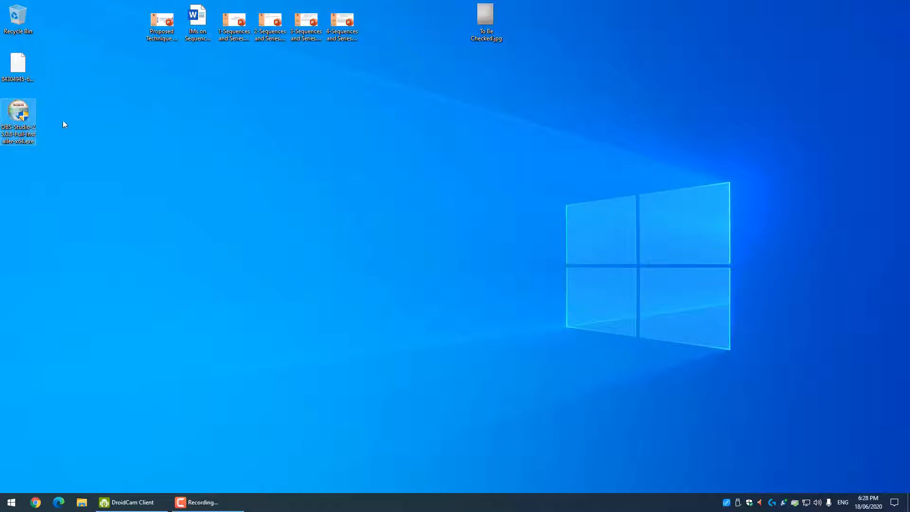
pyautogui.rightClick(21, 110)
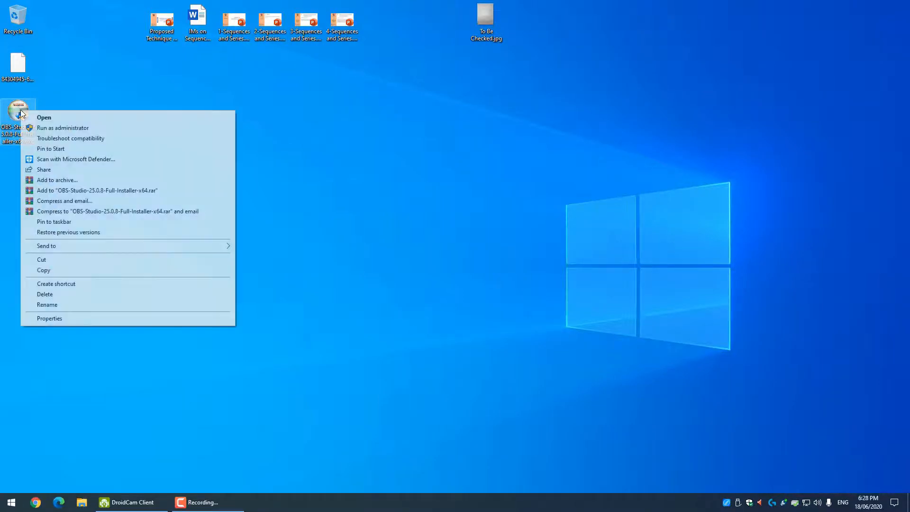
pyautogui.click(65, 117)
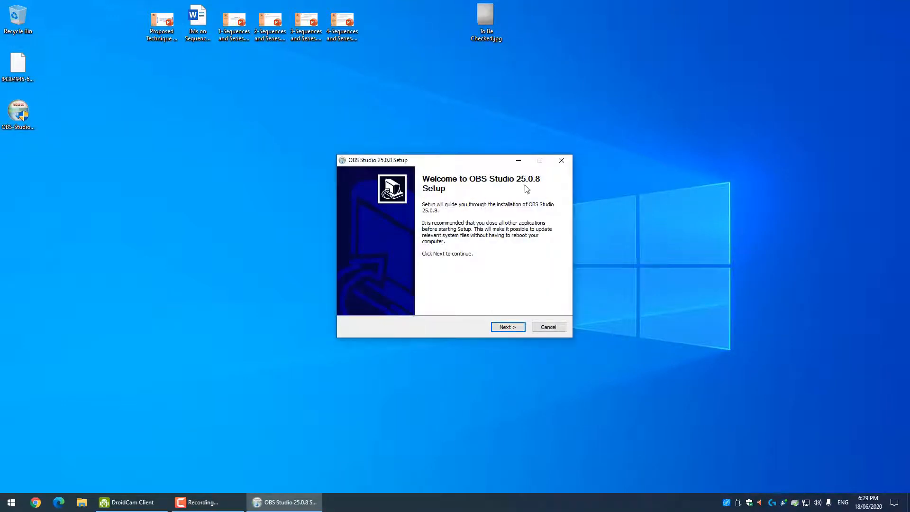
# Step: Continue past the setup welcome page, read the license agreement to its end and accept it
pyautogui.click(506, 330)
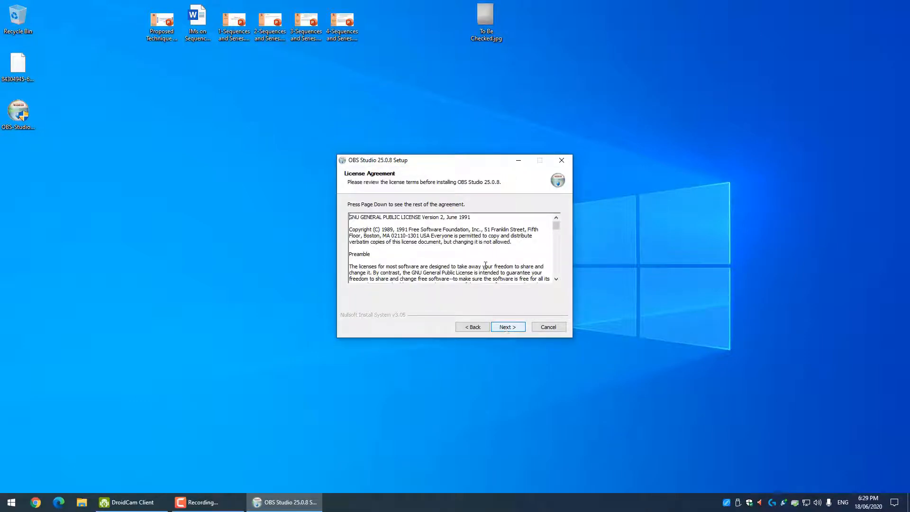
pyautogui.scroll(-6, 484, 261)
pyautogui.scroll(-10, 484, 261)
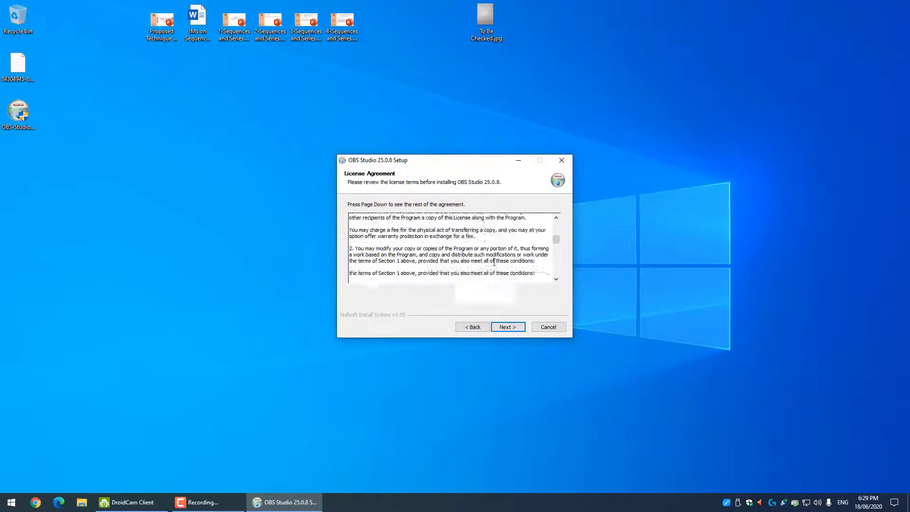
pyautogui.moveTo(558, 260); pyautogui.dragTo(558, 271)
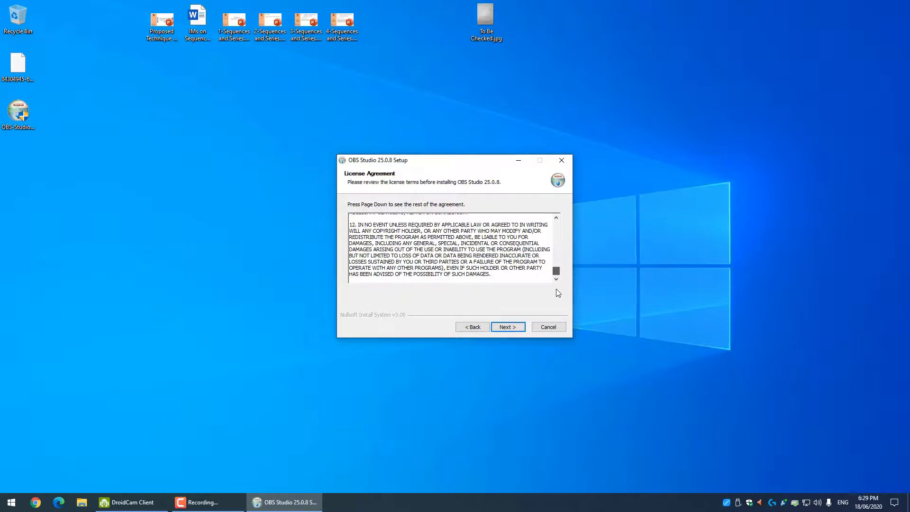
pyautogui.click(503, 327)
# Step: Set the destination folder to D:\Program Files\obs-studio and install OBS Studio there
pyautogui.click(447, 271)
pyautogui.press('Home')
pyautogui.press('Delete')
pyautogui.press('Delete')
pyautogui.write('D')
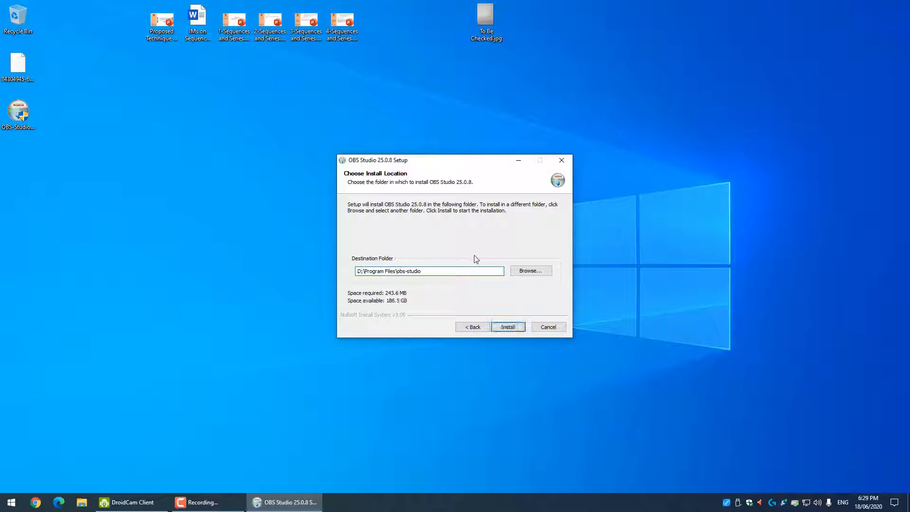
pyautogui.click(508, 328)
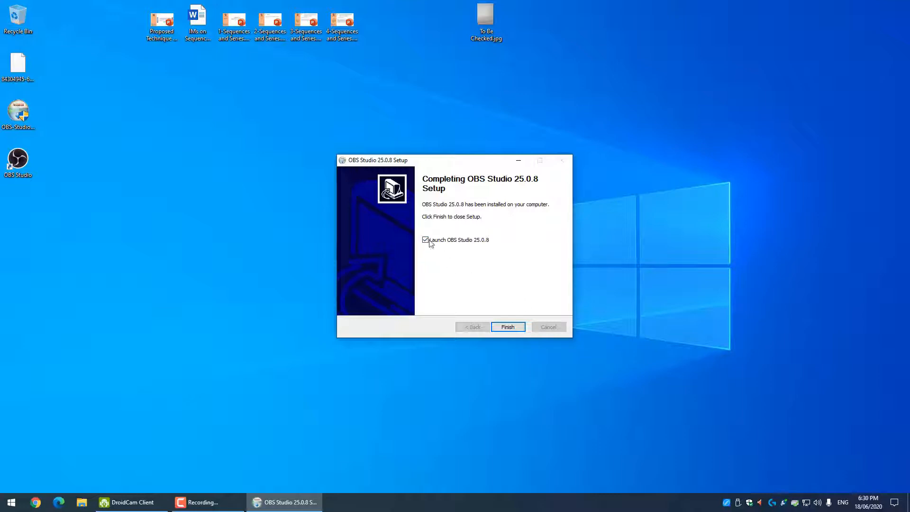
# Step: Finish the setup with the option to launch OBS Studio 25.0.8 enabled
pyautogui.click(426, 241)
pyautogui.click(426, 240)
pyautogui.click(507, 328)
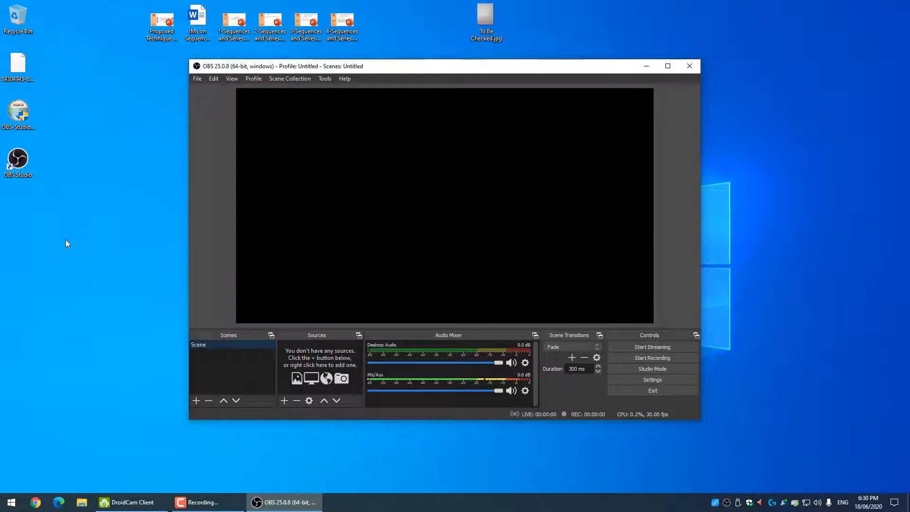
# Step: Create a desktop folder named "OBS Recordings" and place it in the same column as the OBS Studio shortcut
pyautogui.click(51, 237)
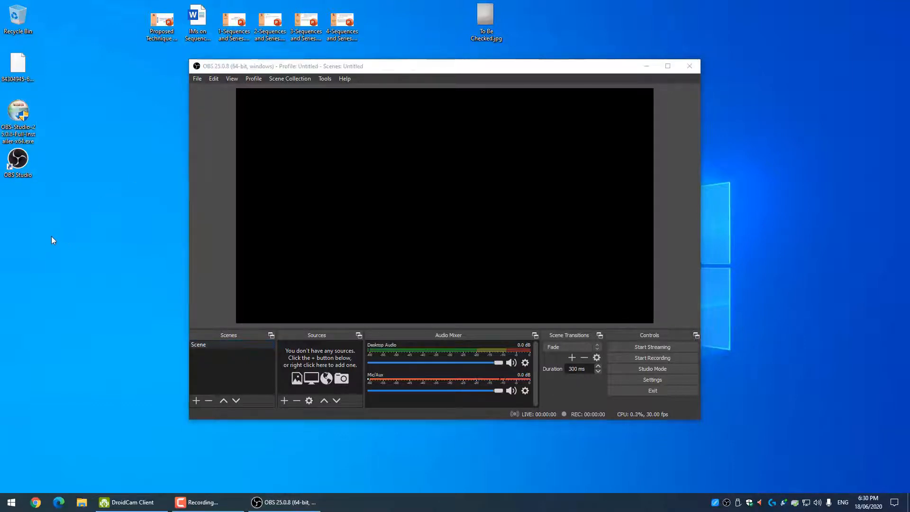
pyautogui.rightClick(59, 258)
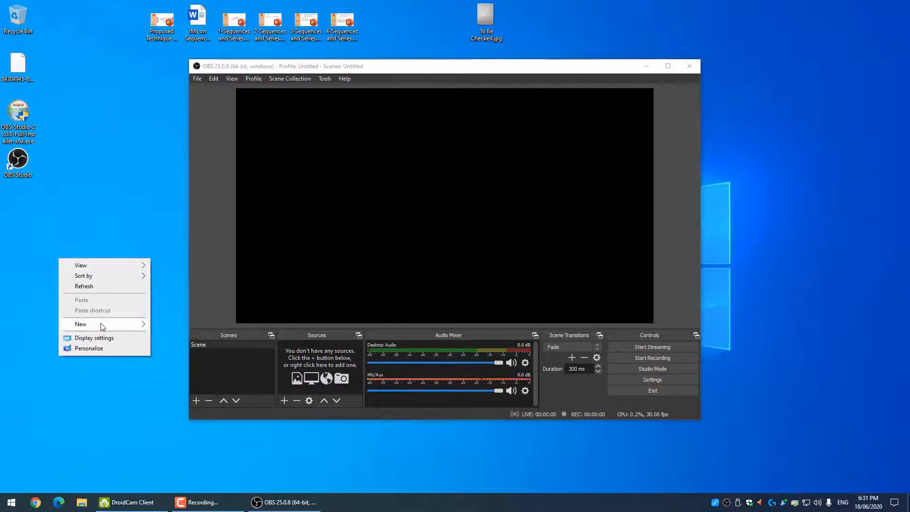
pyautogui.moveTo(101, 326)
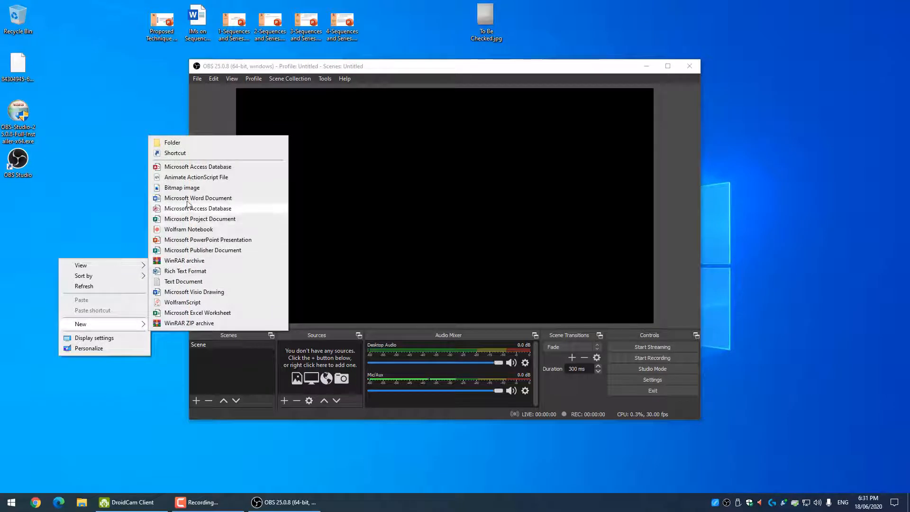
pyautogui.click(180, 143)
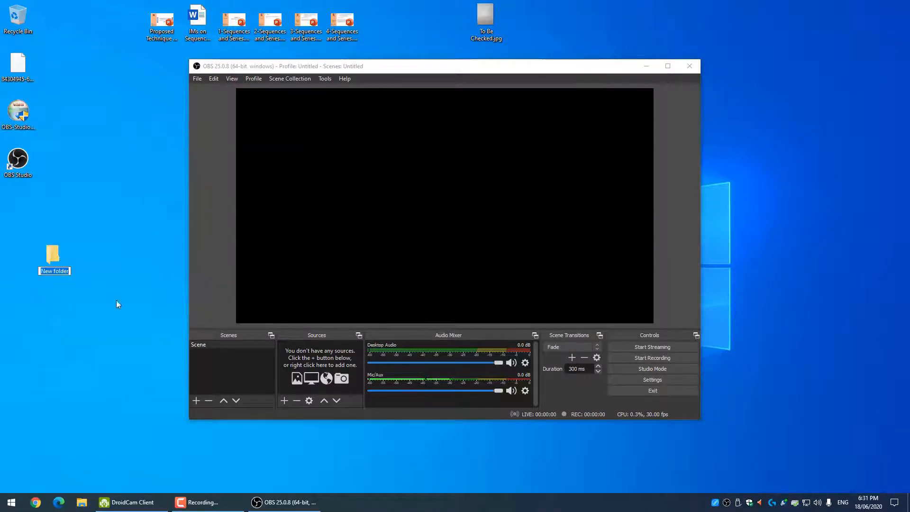
pyautogui.write('OBS Rec')
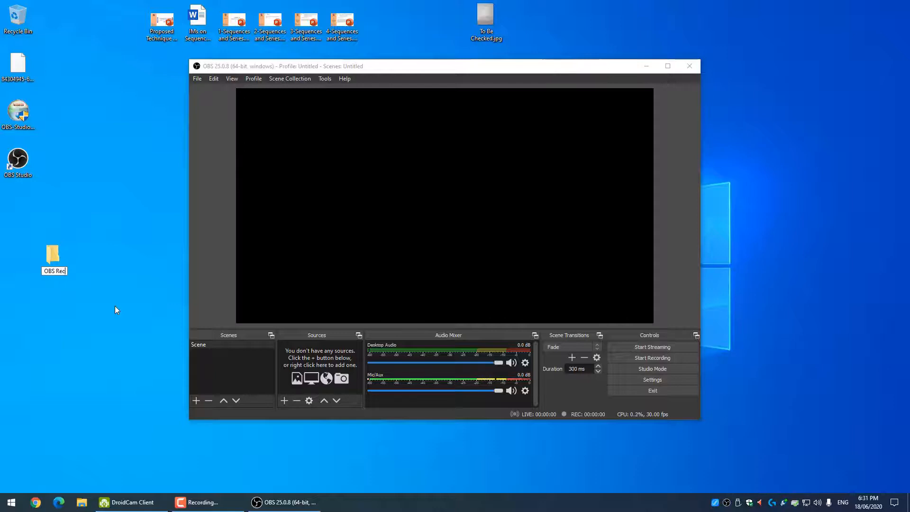
pyautogui.write('ordings')
pyautogui.press('Return')
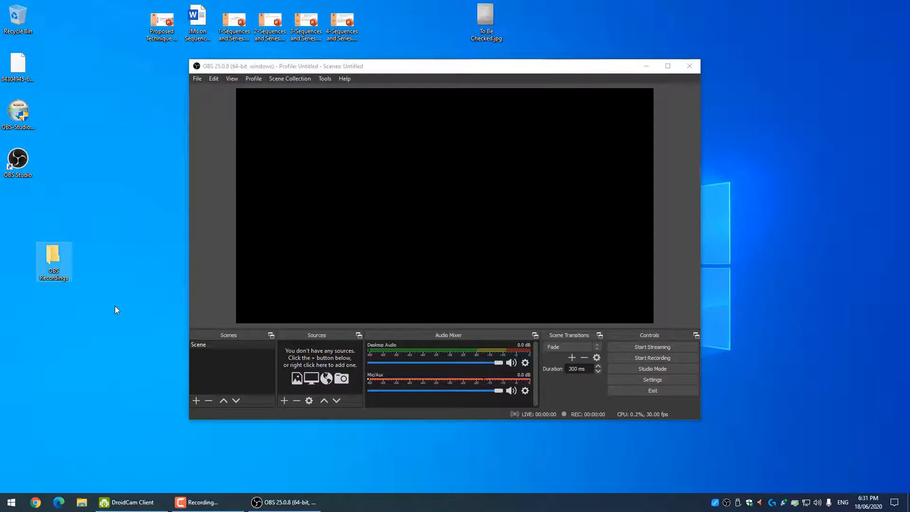
pyautogui.moveTo(56, 254); pyautogui.dragTo(23, 248)
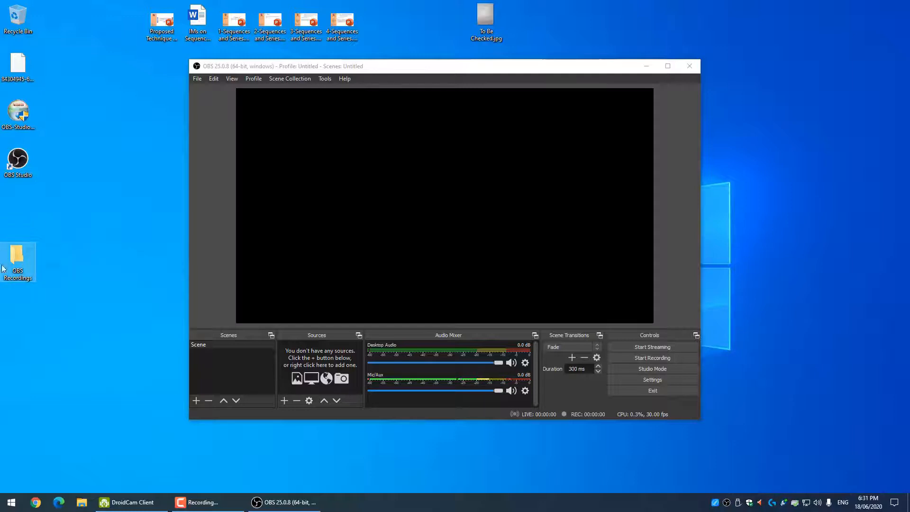
# Step: Look inside the OBS Recordings folder, close it, and shift the OBS window slightly
pyautogui.doubleClick(19, 251)
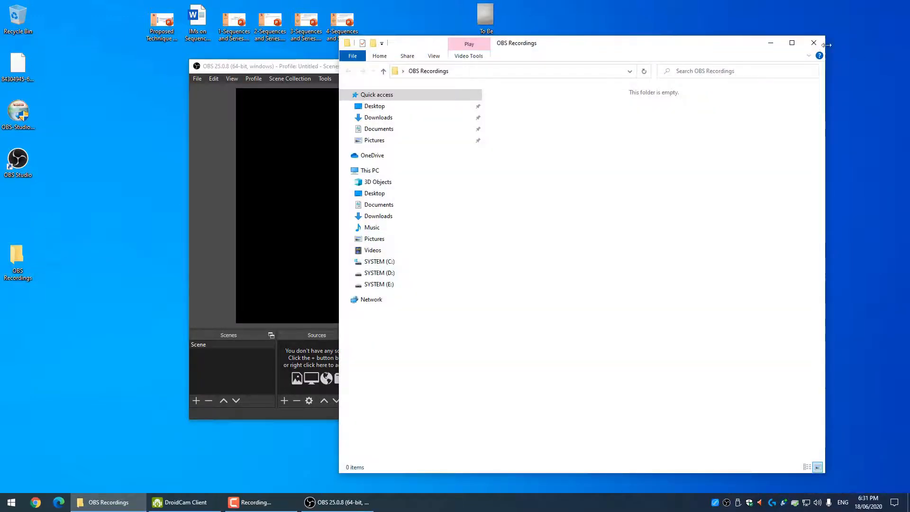
pyautogui.click(812, 45)
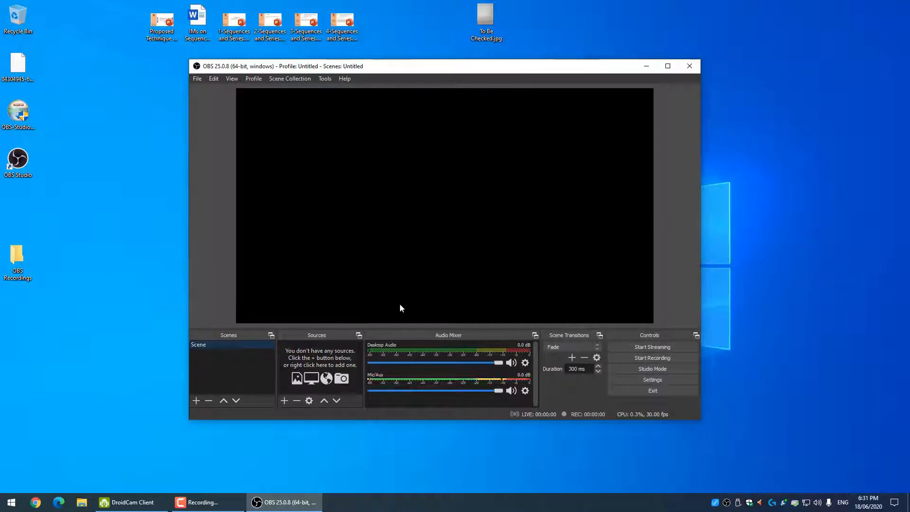
pyautogui.moveTo(436, 71); pyautogui.dragTo(431, 63)
pyautogui.moveTo(74, 226); pyautogui.dragTo(3, 299)
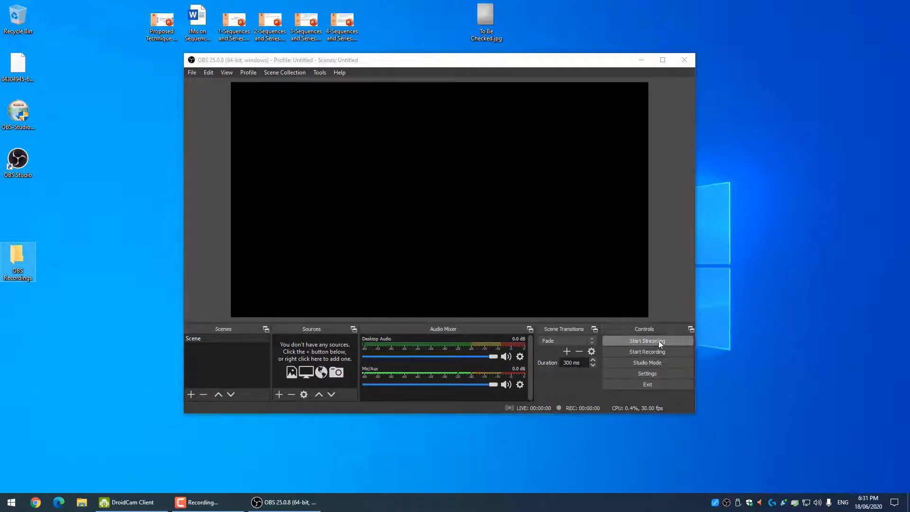
# Step: Set the recording path in the output settings to the OBS Recordings folder on the desktop
pyautogui.click(648, 374)
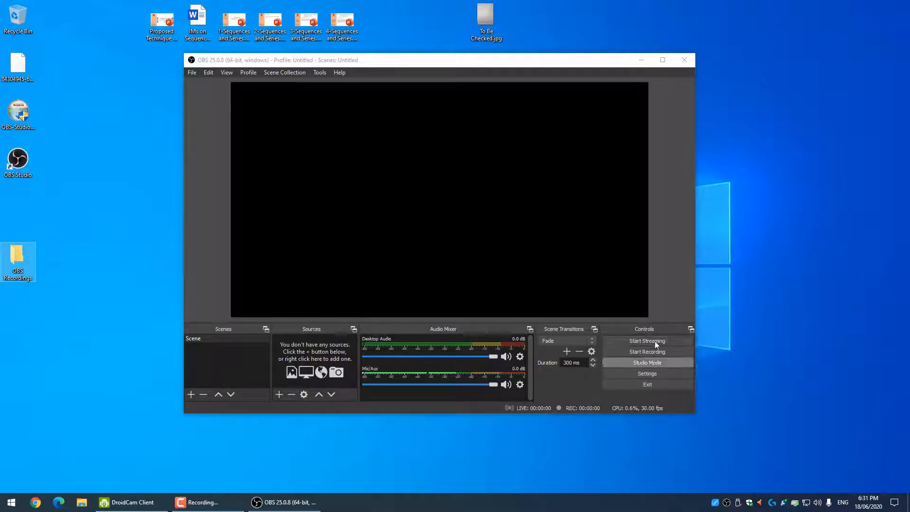
pyautogui.click(652, 374)
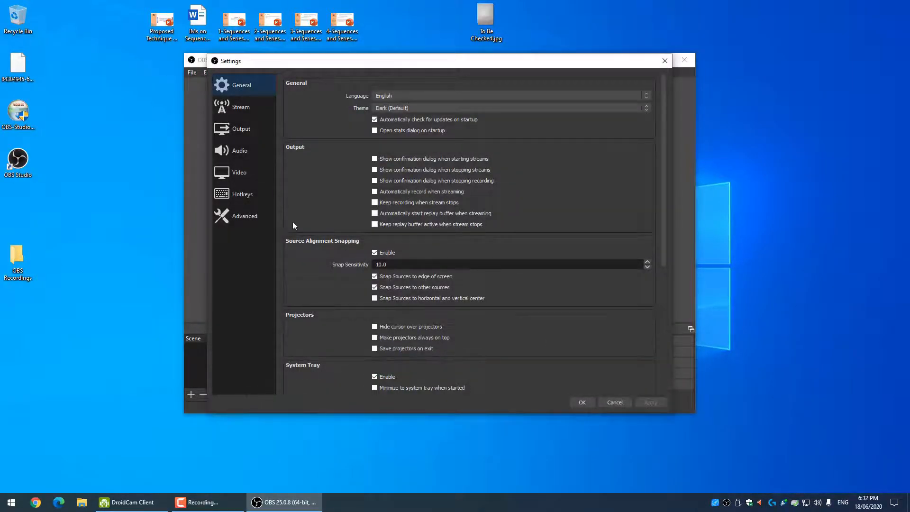
pyautogui.click(238, 134)
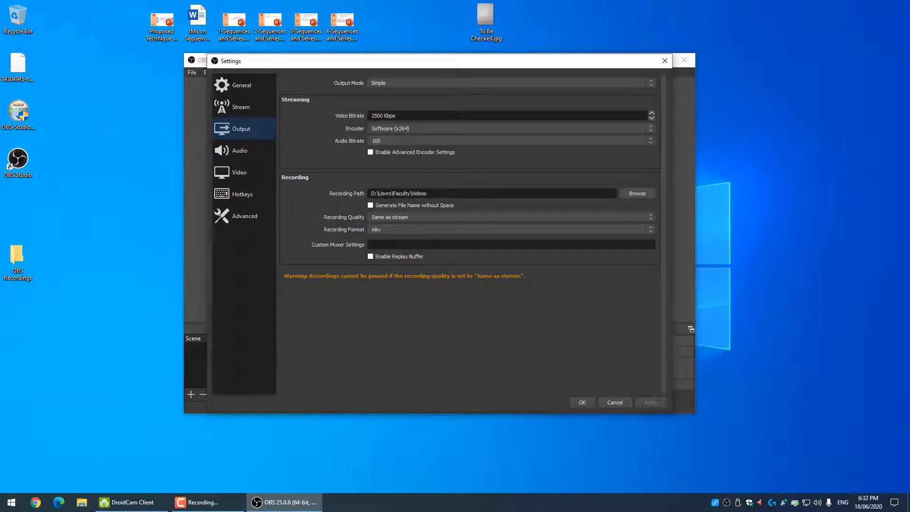
pyautogui.moveTo(18, 259); pyautogui.dragTo(85, 257)
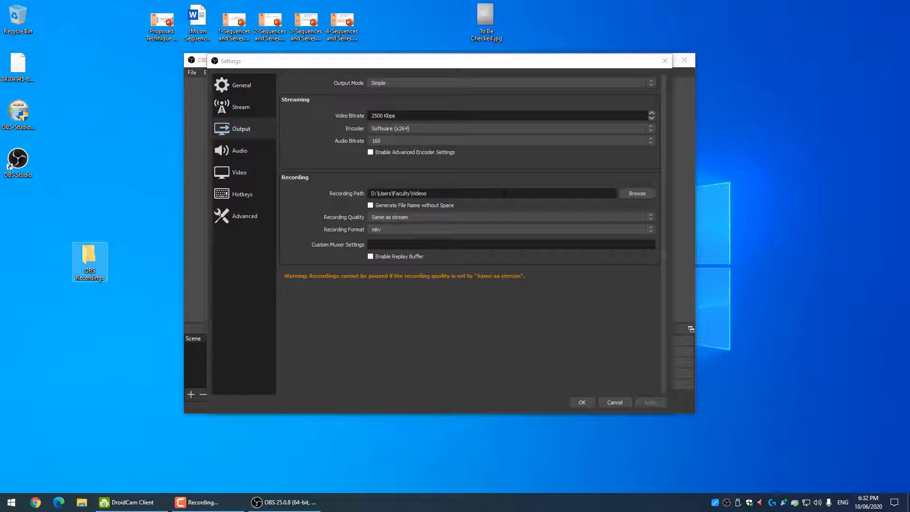
pyautogui.click(635, 194)
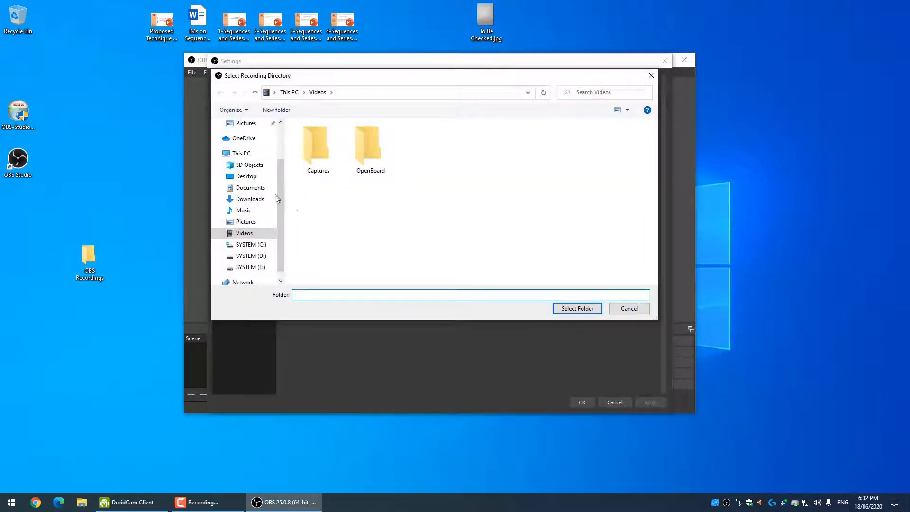
pyautogui.click(253, 177)
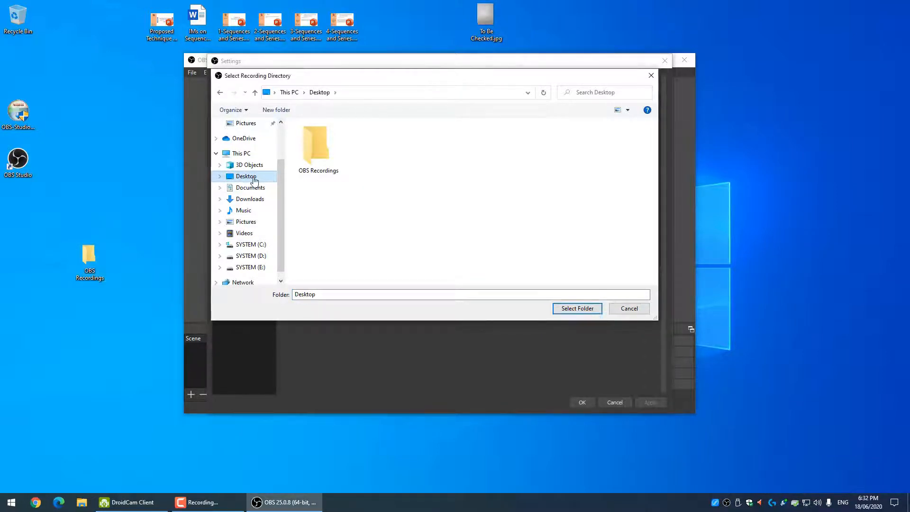
pyautogui.click(317, 145)
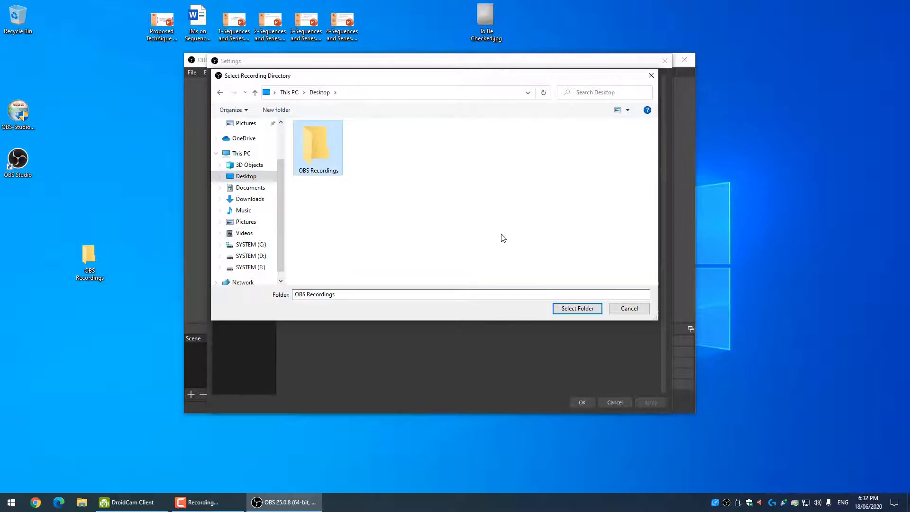
pyautogui.click(578, 309)
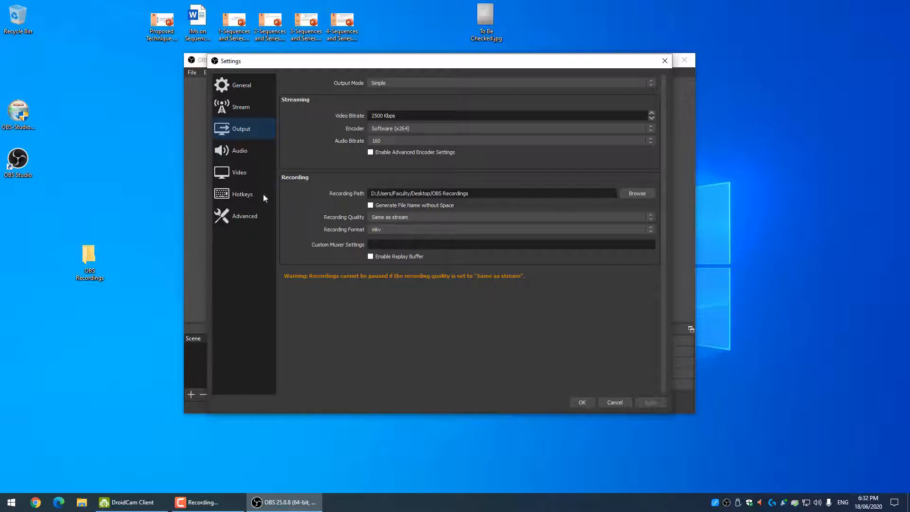
# Step: Assign the hotkeys F9 to Start Recording and F10 to Stop Recording
pyautogui.click(229, 196)
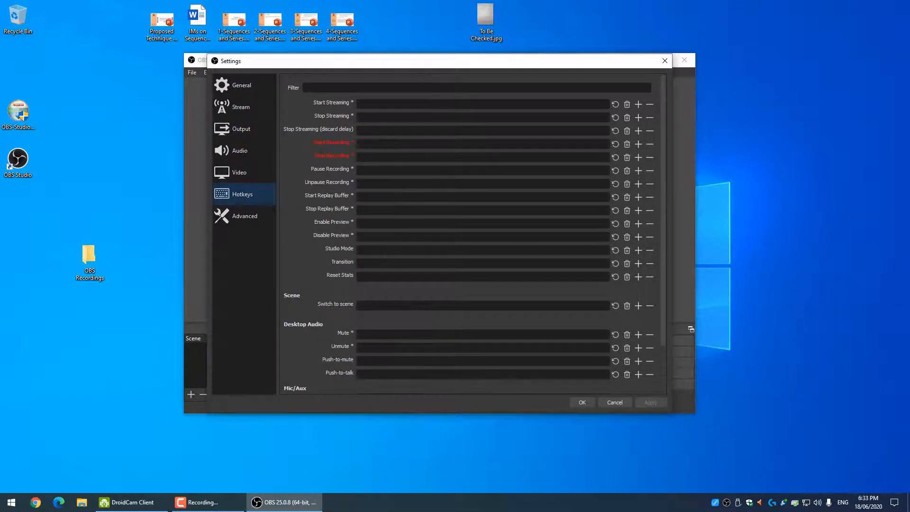
pyautogui.click(377, 143)
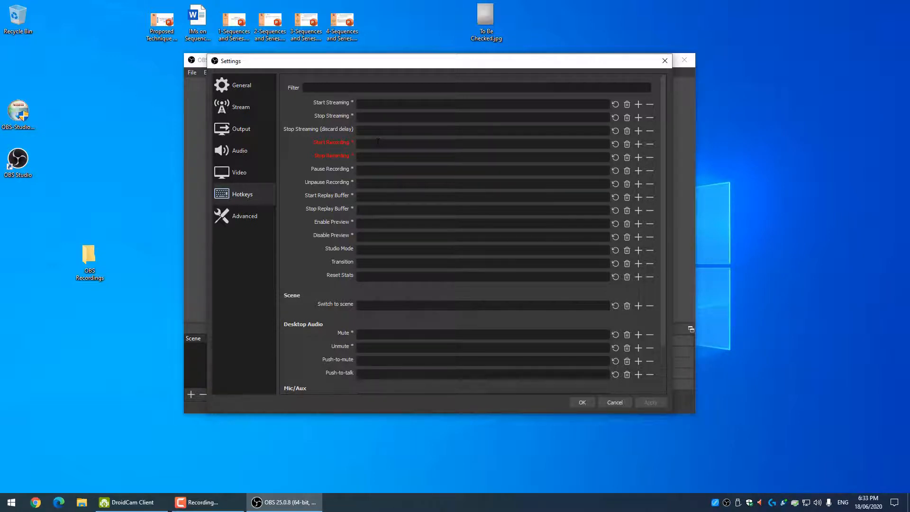
pyautogui.press('F9')
pyautogui.click(366, 156)
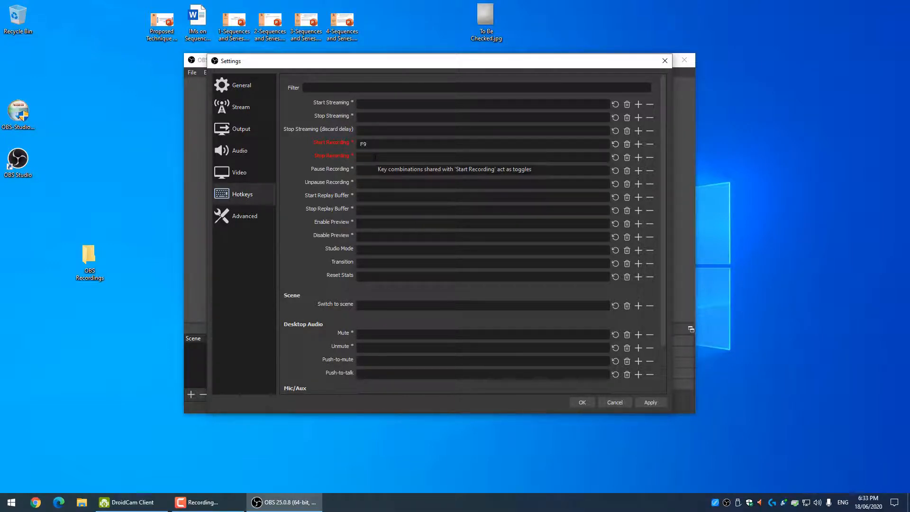
pyautogui.press('F10')
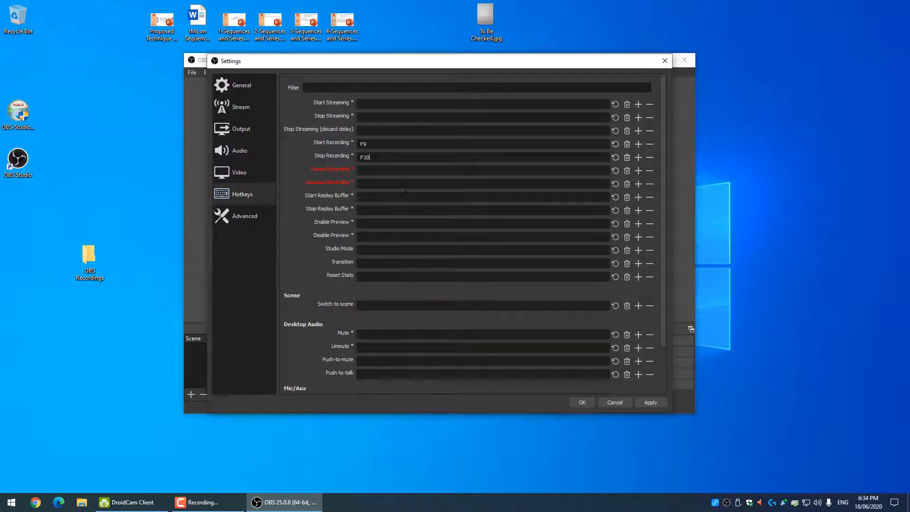
# Step: Review the recording path, video settings and recording hotkeys, and save the settings
pyautogui.click(94, 257)
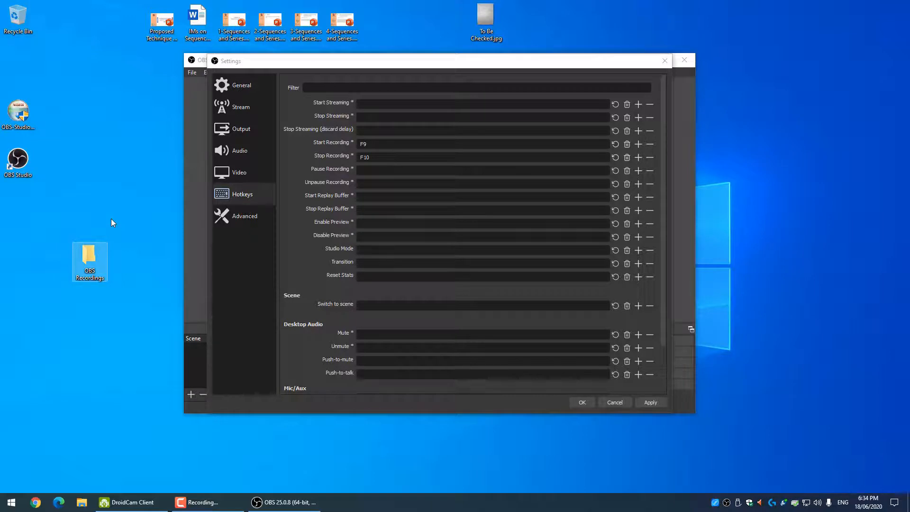
pyautogui.click(246, 132)
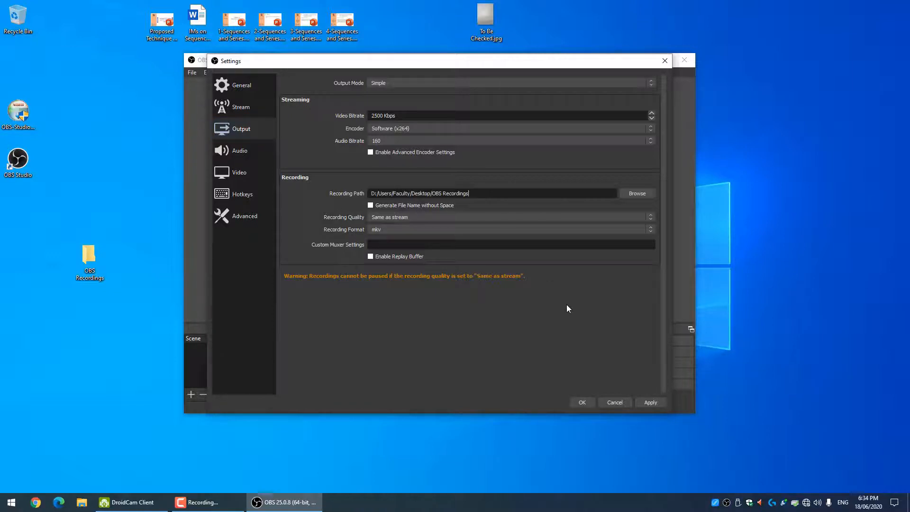
pyautogui.click(236, 173)
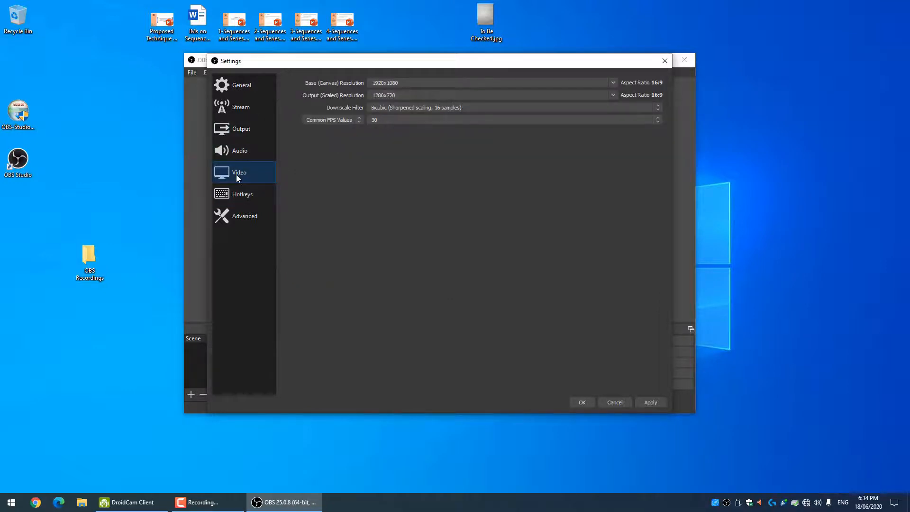
pyautogui.click(237, 195)
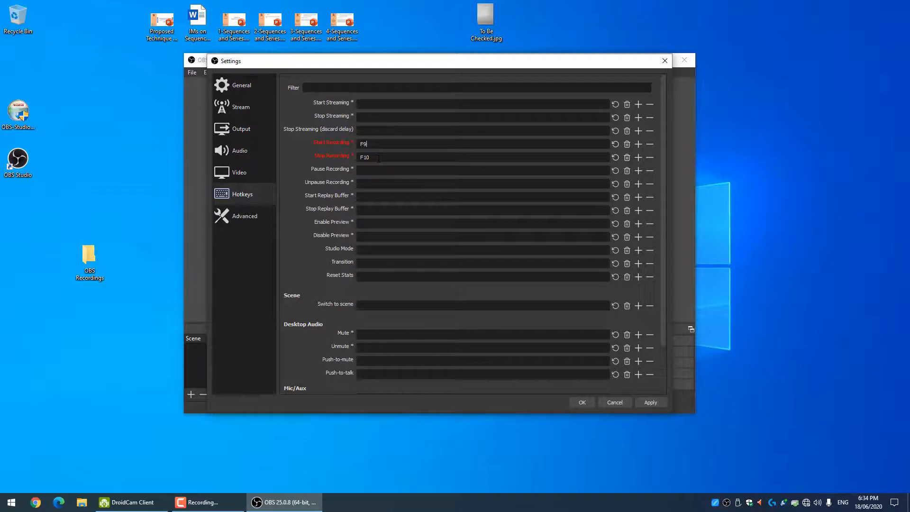
pyautogui.click(379, 158)
pyautogui.click(584, 404)
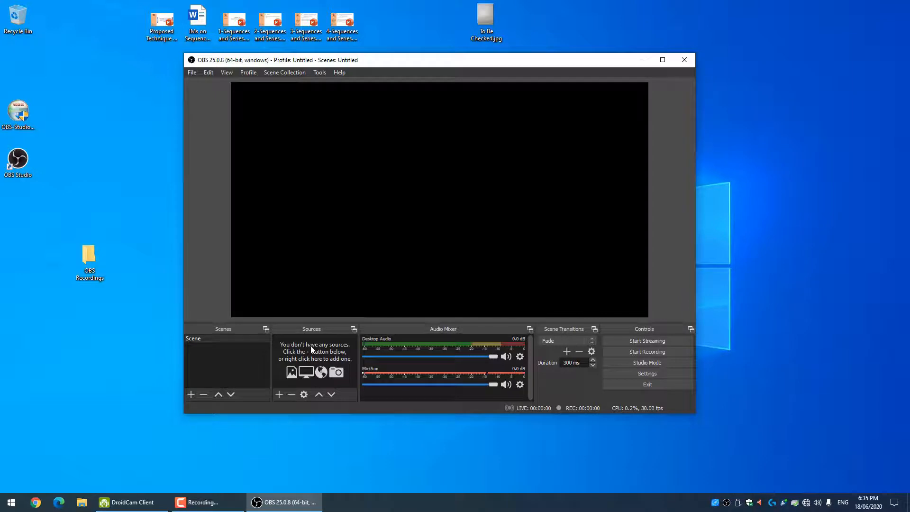
# Step: Create a new Video Capture Device source named "Webcam" in the scene
pyautogui.click(279, 394)
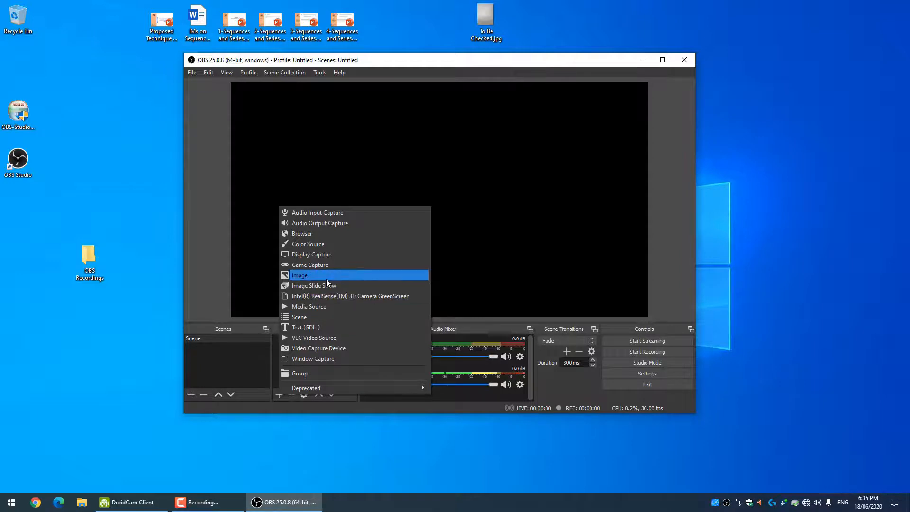
pyautogui.click(314, 348)
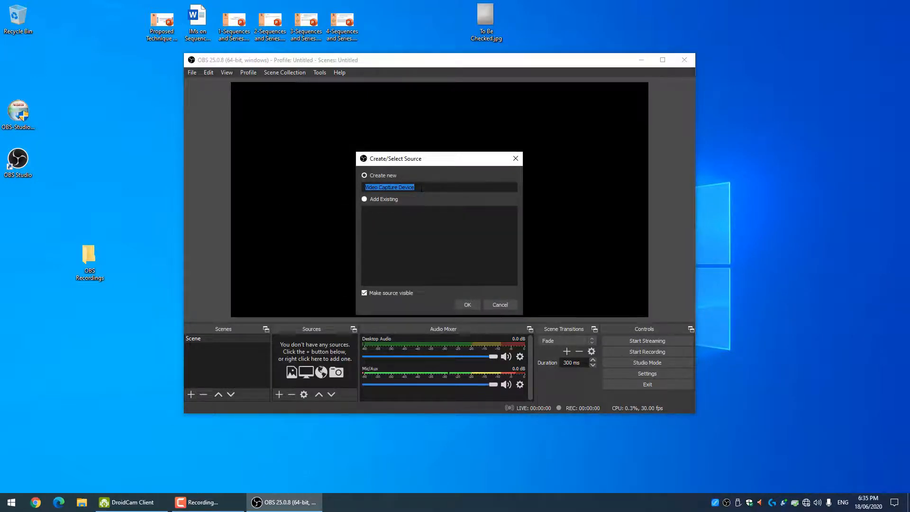
pyautogui.write('Web')
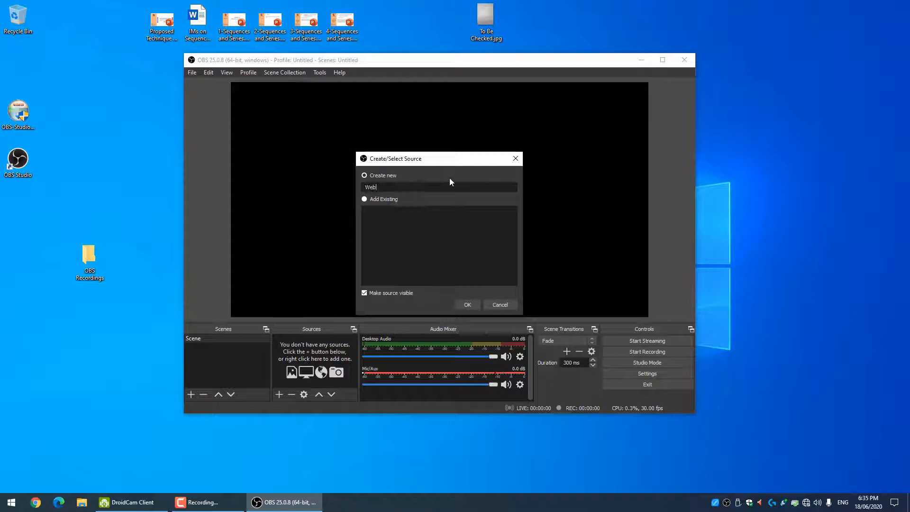
pyautogui.write('cam')
pyautogui.click(468, 306)
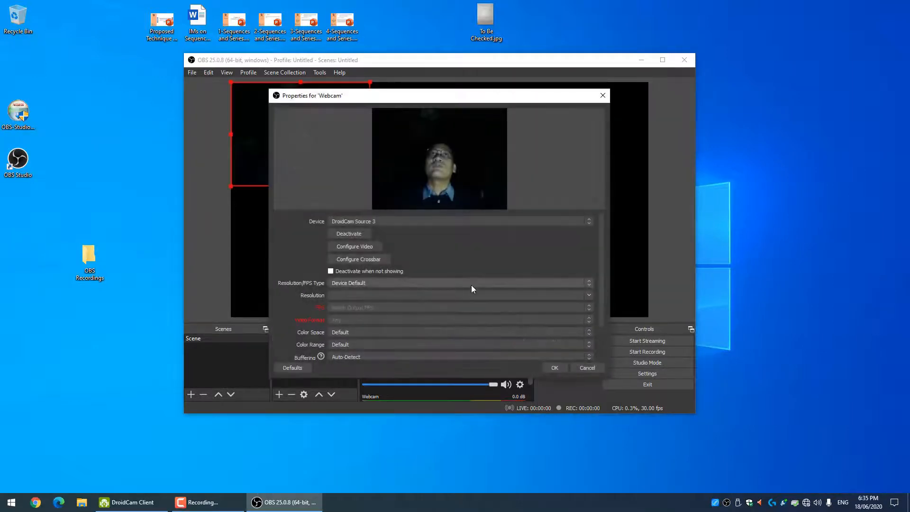
# Step: Choose DroidCam Source 3 as the Webcam source's device and accept its properties
pyautogui.click(591, 221)
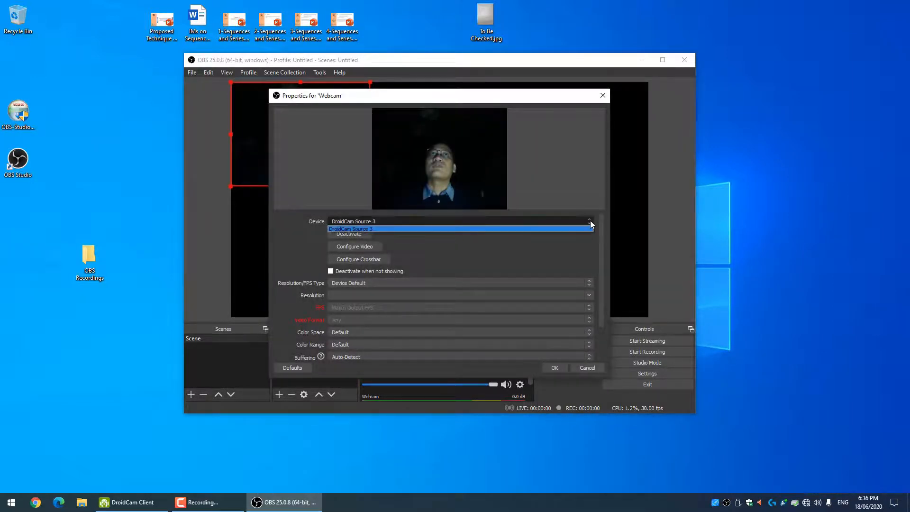
pyautogui.click(394, 227)
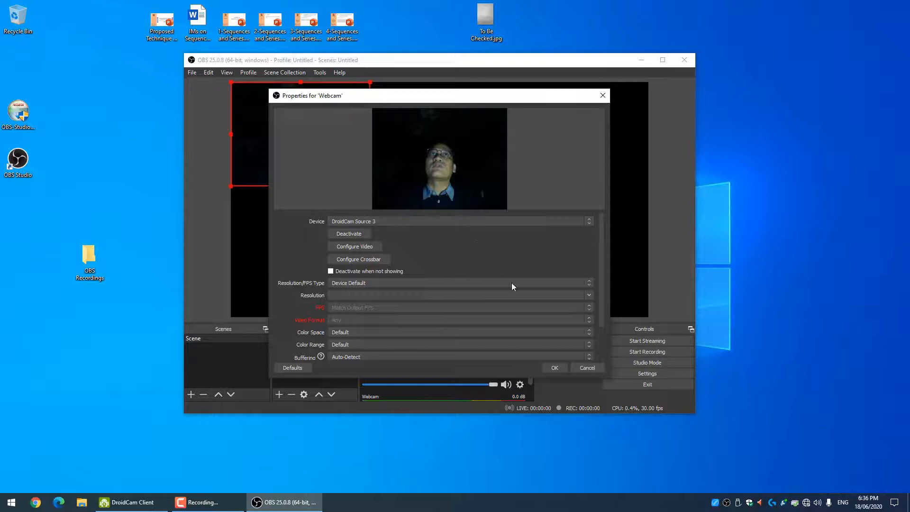
pyautogui.click(554, 368)
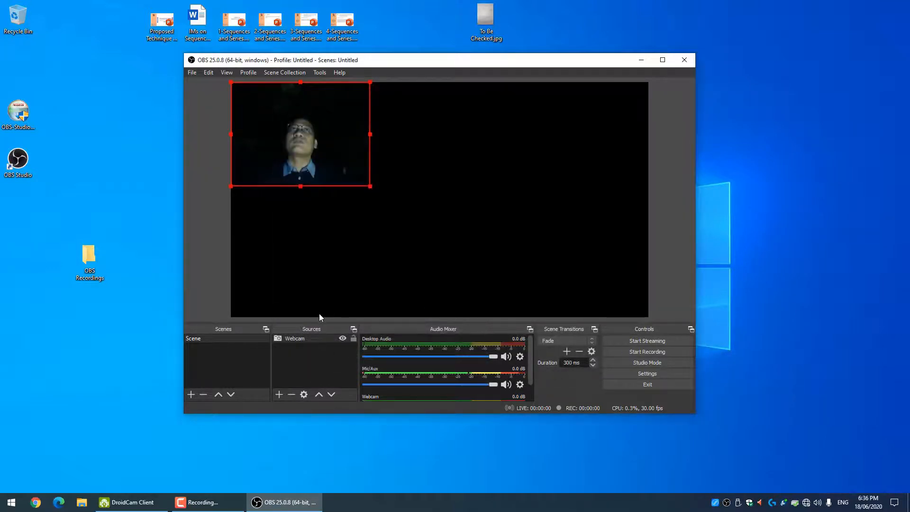
# Step: Resize the webcam image to about one-eighth of the canvas width in the canvas's upper-left corner, and minimize the DroidCam Client window
pyautogui.moveTo(295, 123)
pyautogui.mouseDown()
pyautogui.moveTo(326, 145)
pyautogui.moveTo(303, 130)
pyautogui.mouseUp()
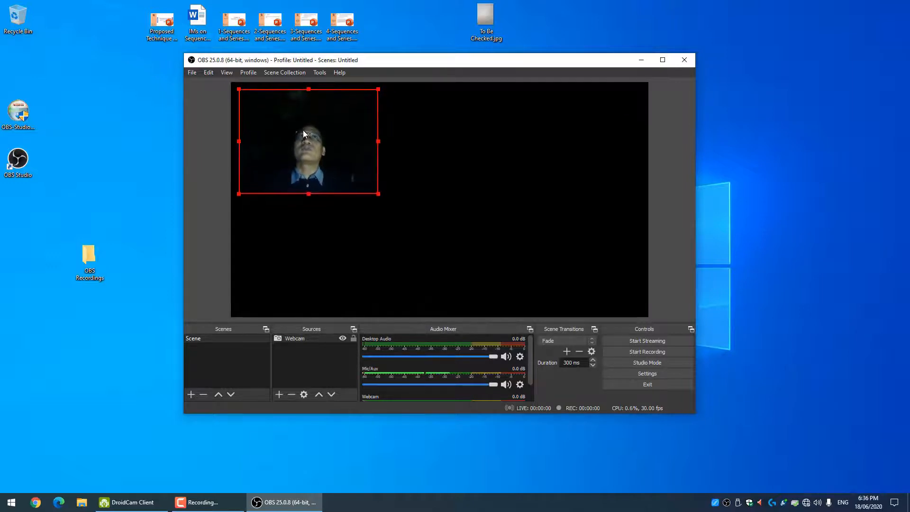
pyautogui.moveTo(378, 194); pyautogui.dragTo(304, 144)
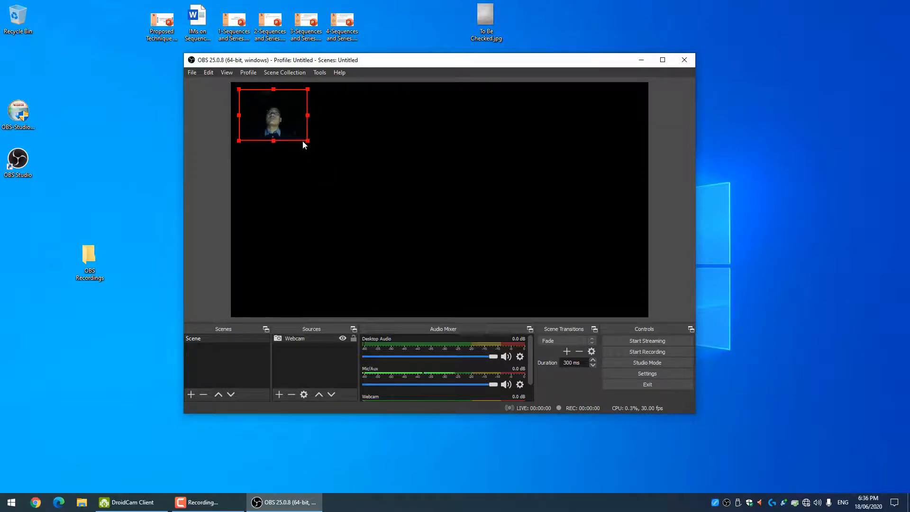
pyautogui.moveTo(274, 115); pyautogui.dragTo(276, 120)
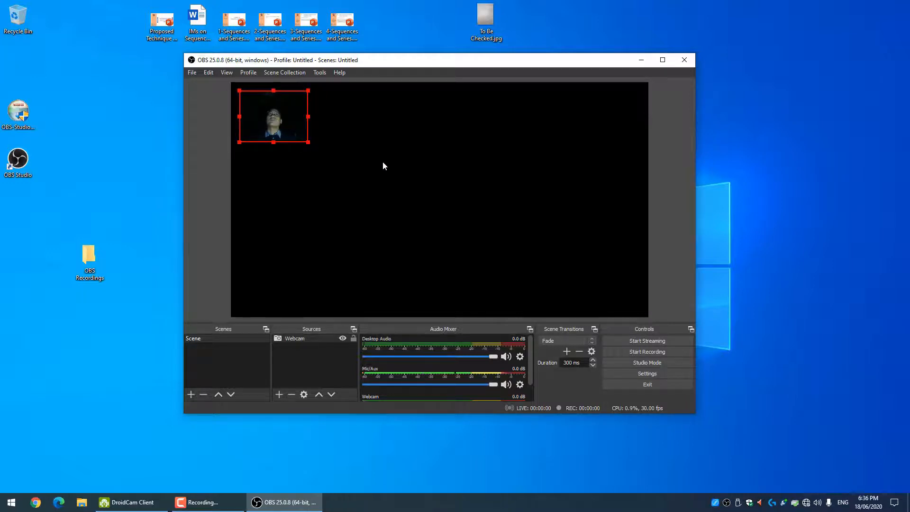
pyautogui.moveTo(277, 121); pyautogui.dragTo(280, 124)
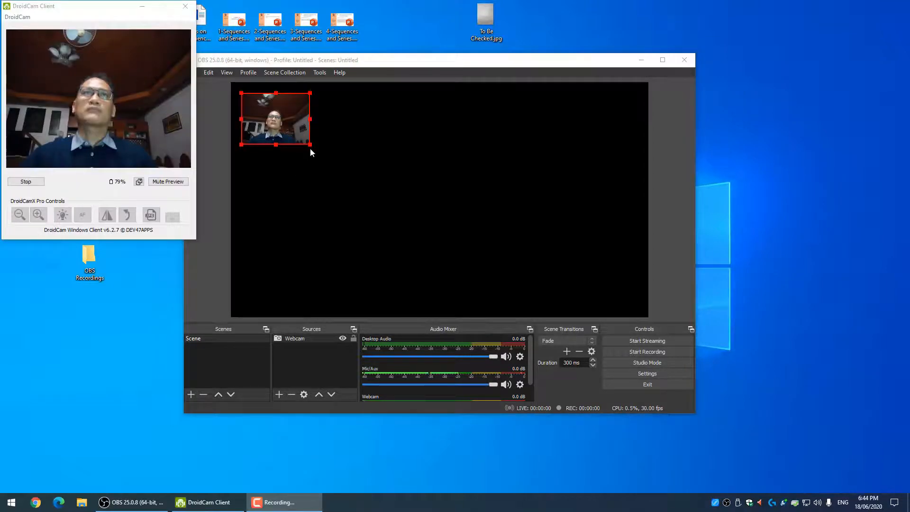
pyautogui.moveTo(311, 145); pyautogui.dragTo(504, 257)
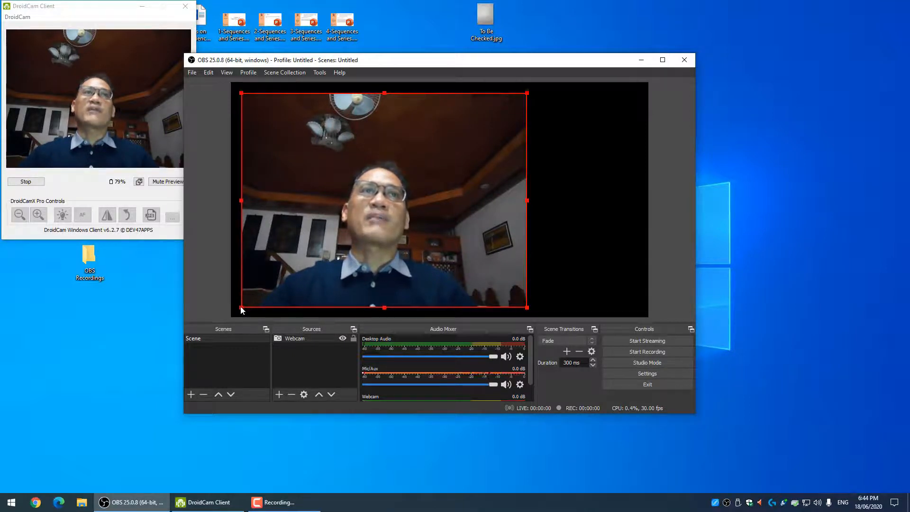
pyautogui.moveTo(241, 308); pyautogui.dragTo(474, 162)
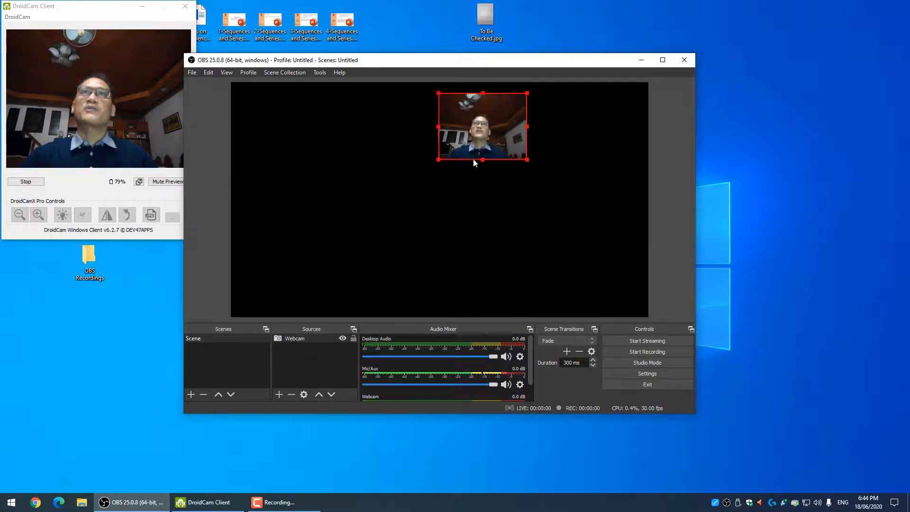
pyautogui.moveTo(484, 122); pyautogui.dragTo(294, 116)
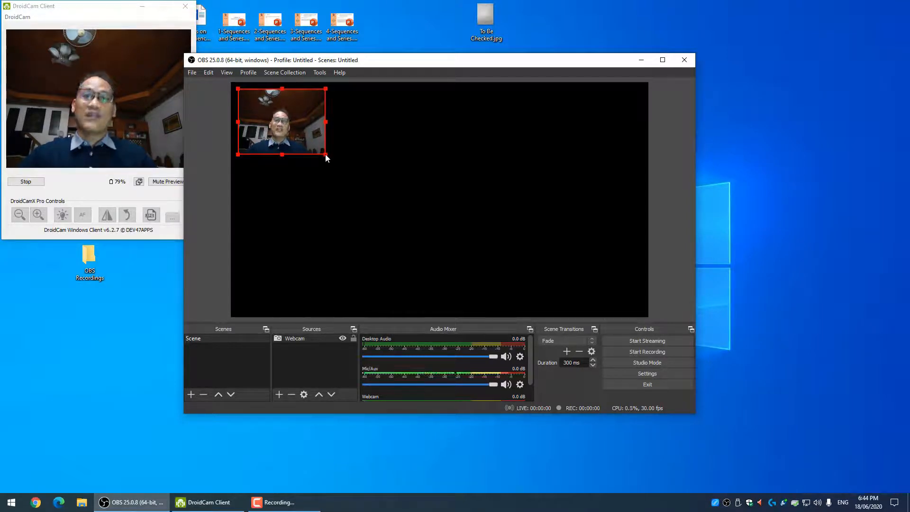
pyautogui.moveTo(326, 154); pyautogui.dragTo(272, 110)
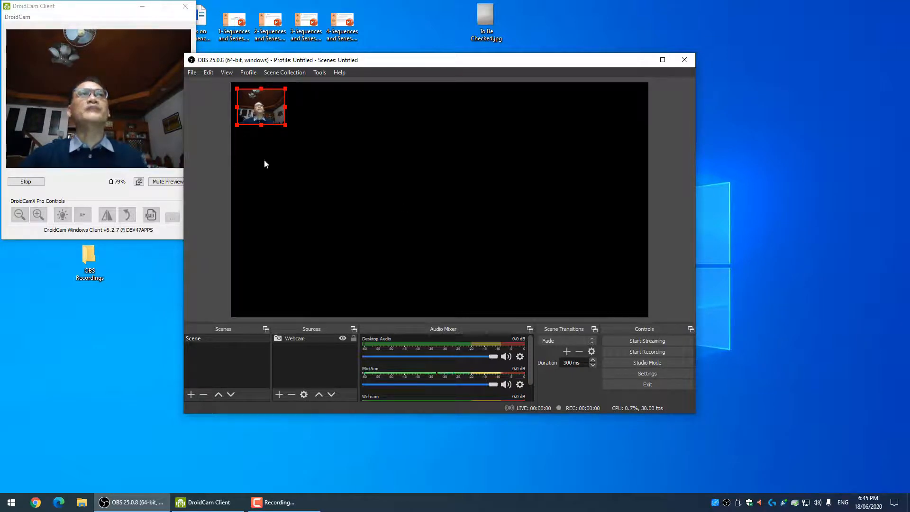
pyautogui.click(142, 6)
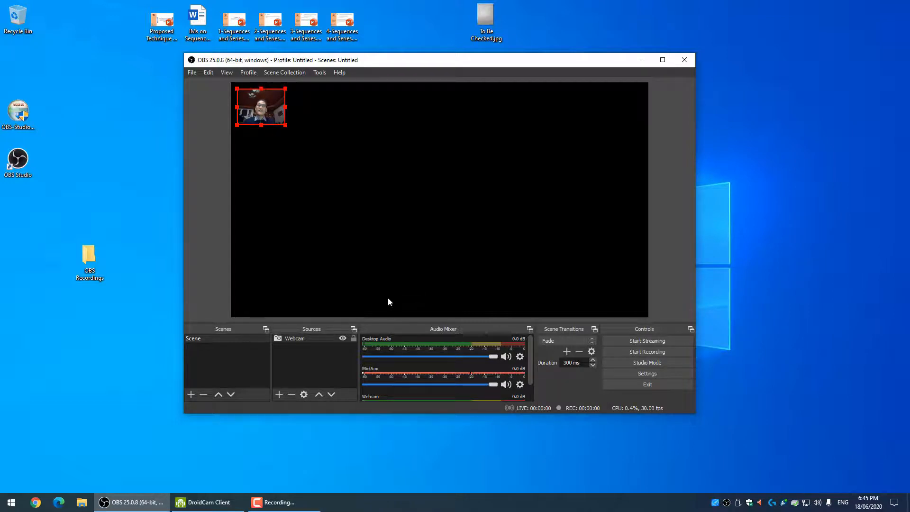
# Step: Create a new Display Capture source named "Entire Screen" in the scene
pyautogui.click(279, 395)
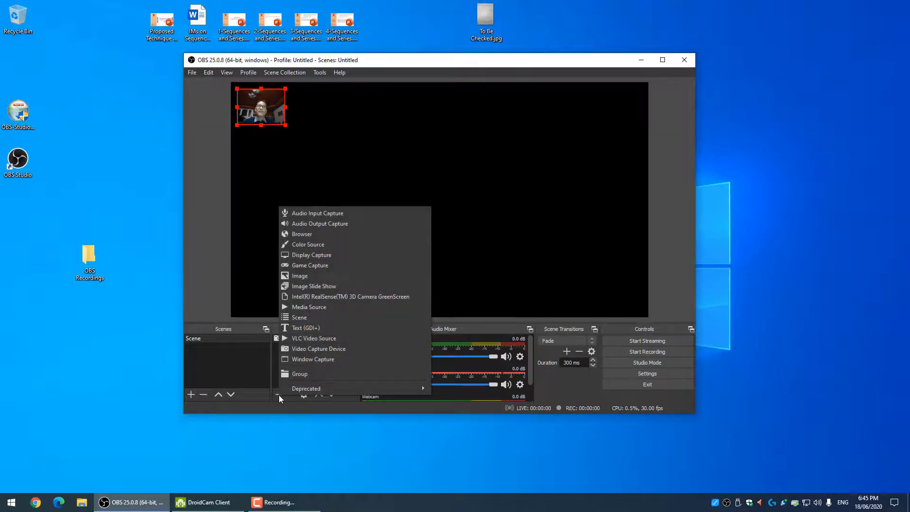
pyautogui.click(332, 257)
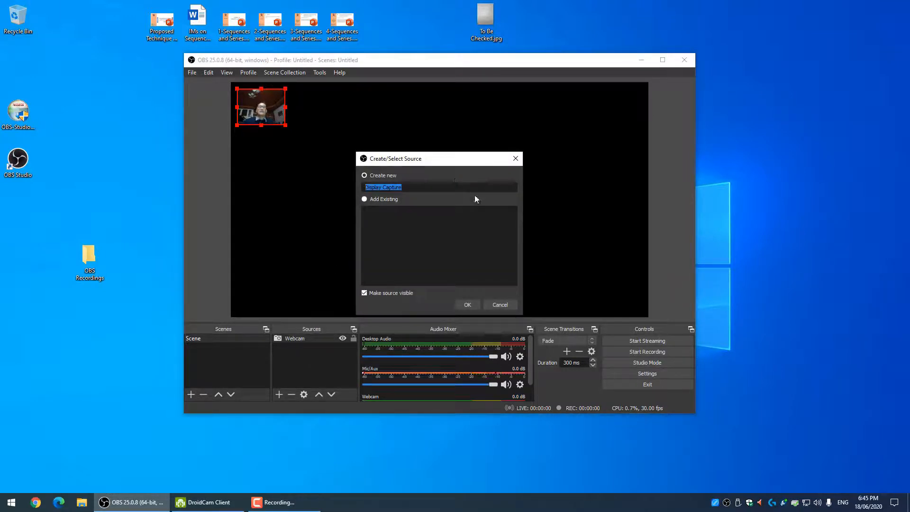
pyautogui.write('Entire Screen')
pyautogui.click(467, 304)
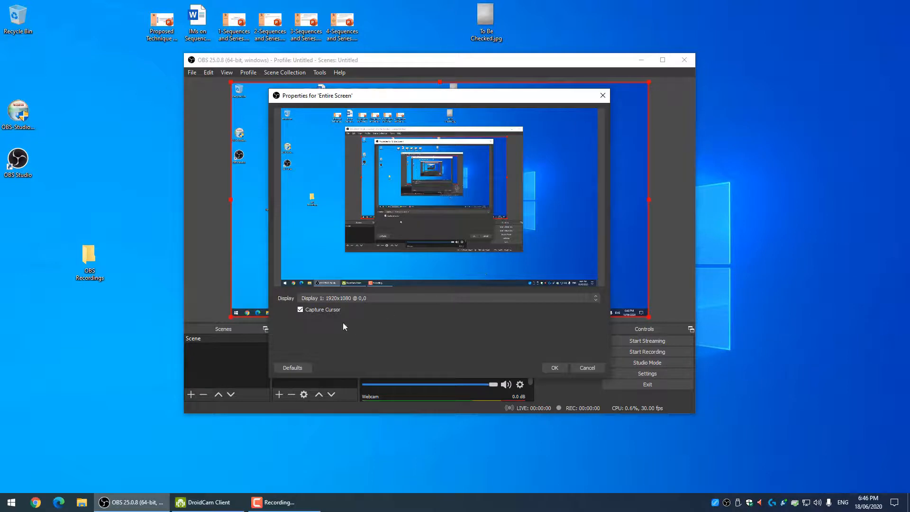
# Step: Choose Display 1: 1920x1080 @ 0,0 as the Entire Screen source's display and accept its properties
pyautogui.click(377, 298)
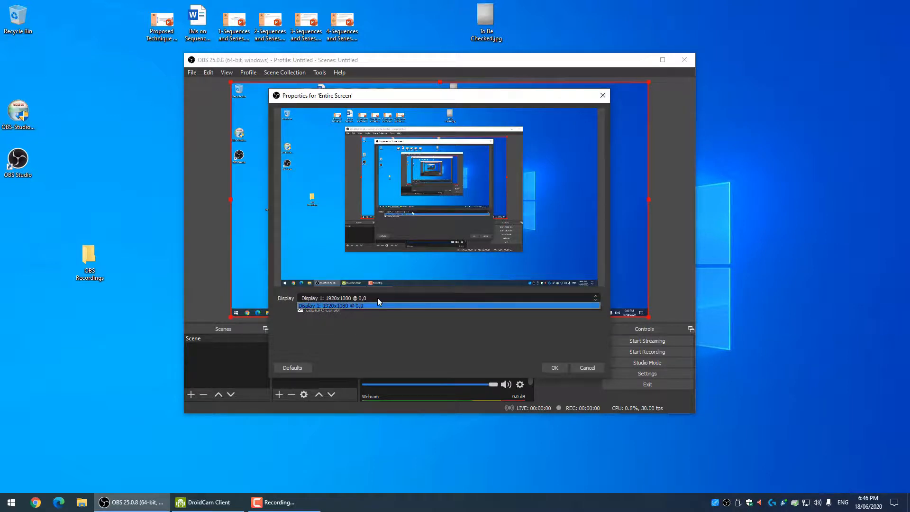
pyautogui.click(361, 306)
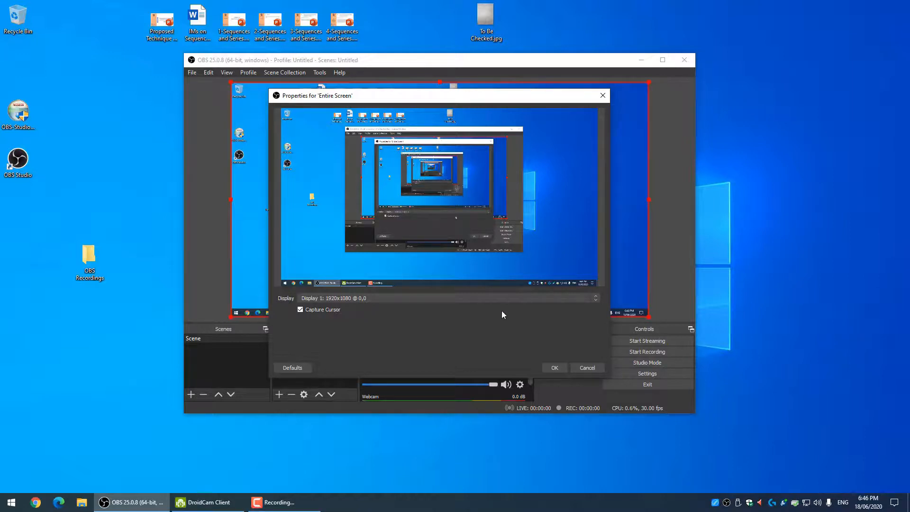
pyautogui.click(554, 368)
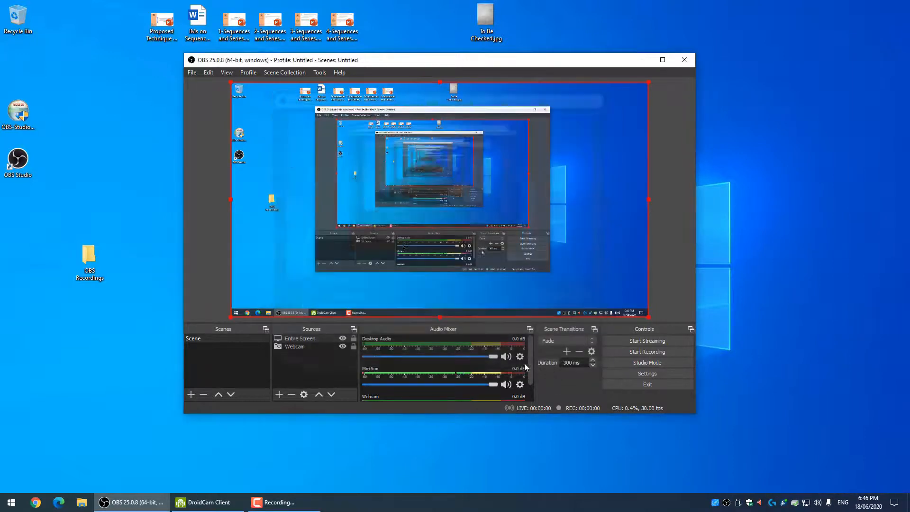
# Step: Move the Entire Screen source below Webcam in the source order and leave Entire Screen selected
pyautogui.click(298, 341)
pyautogui.moveTo(297, 340); pyautogui.dragTo(298, 349)
pyautogui.click(299, 340)
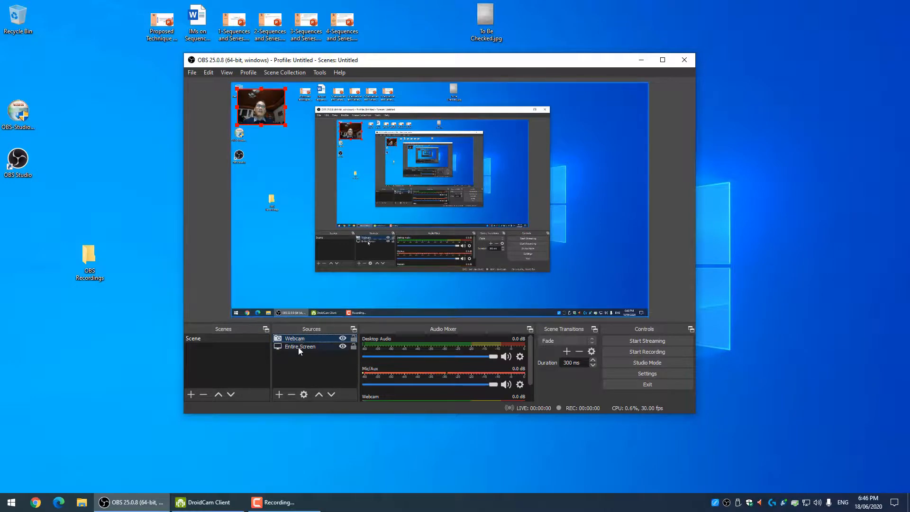
pyautogui.click(298, 349)
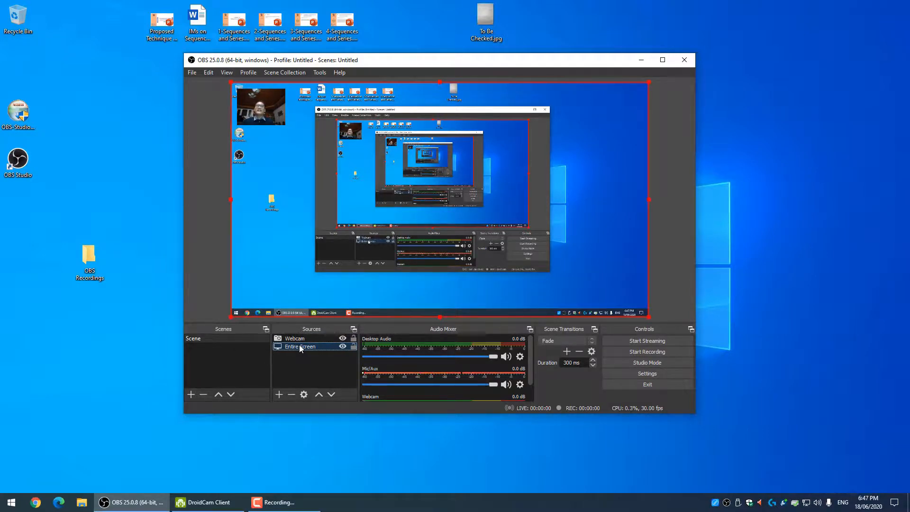
# Step: Review the Start Recording and Stop Recording hotkeys in the settings and close the settings
pyautogui.click(633, 373)
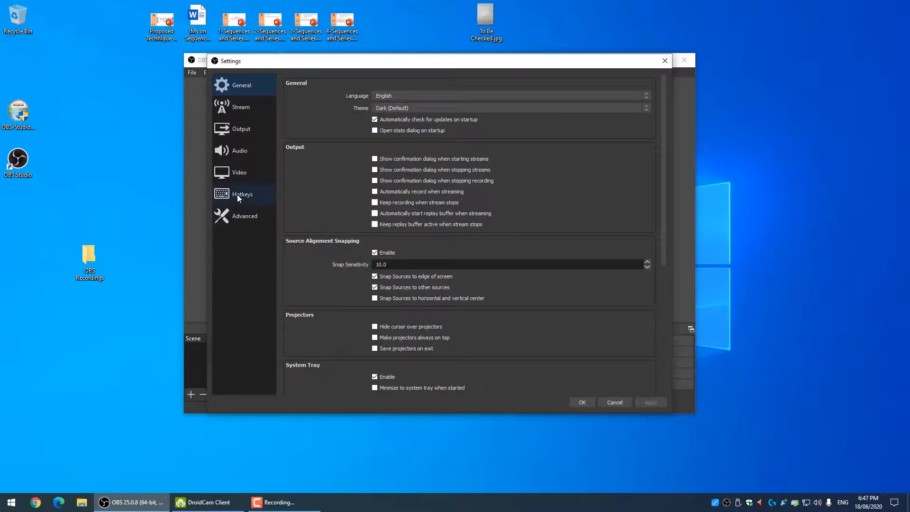
pyautogui.click(236, 193)
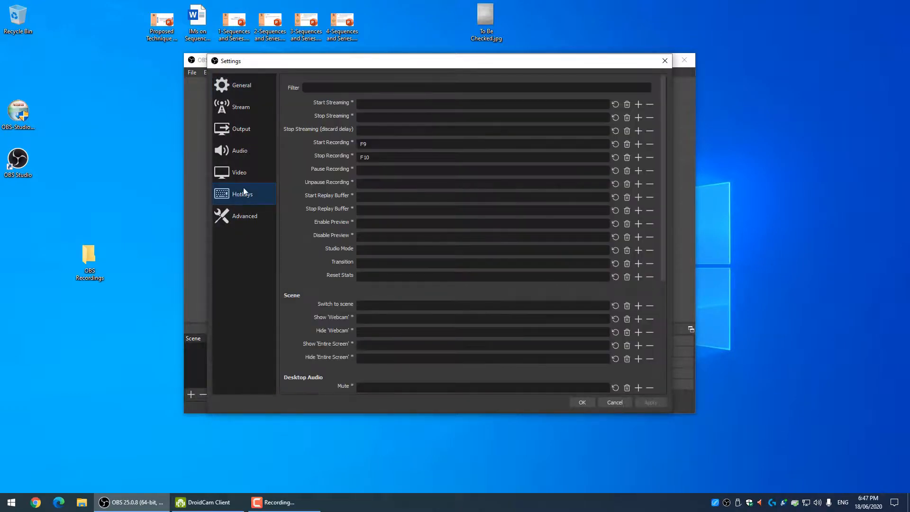
pyautogui.click(387, 143)
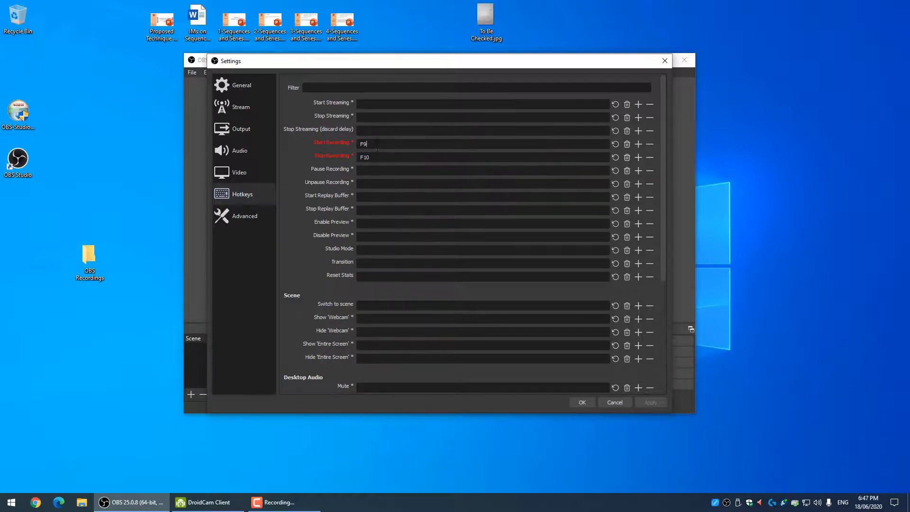
pyautogui.click(582, 403)
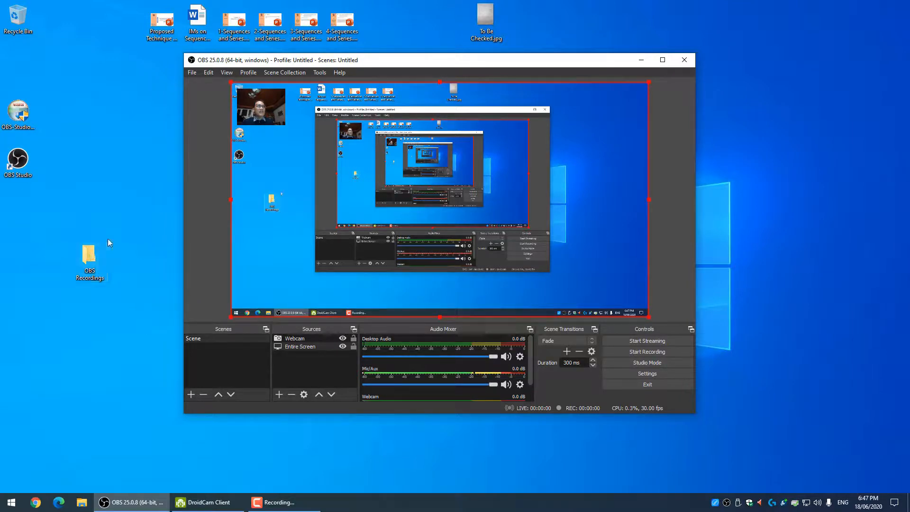
# Step: Check the contents of the OBS Recordings folder on the desktop and close its window
pyautogui.click(99, 251)
pyautogui.moveTo(97, 252); pyautogui.dragTo(91, 257)
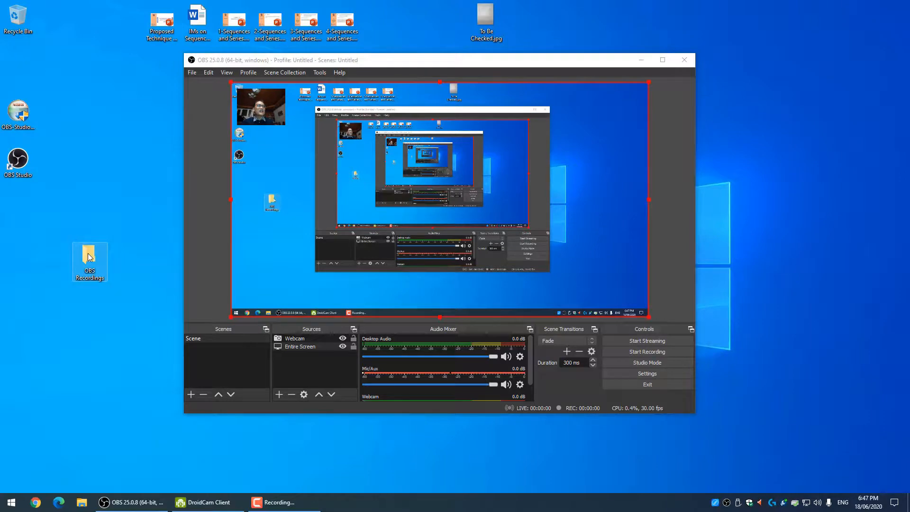
pyautogui.doubleClick(91, 258)
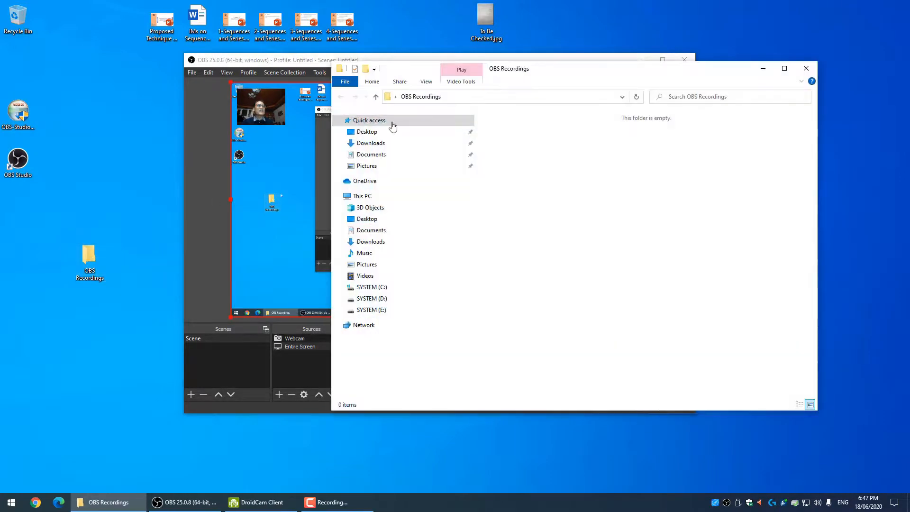
pyautogui.click(806, 67)
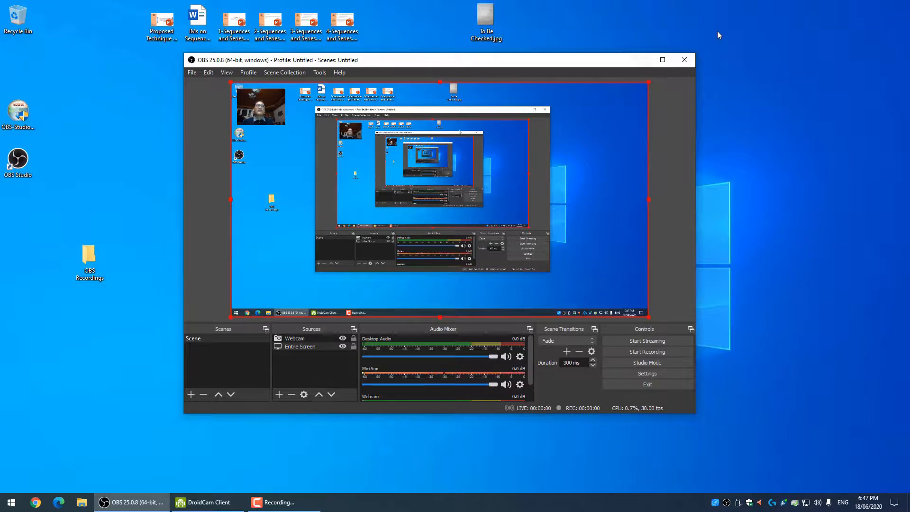
# Step: Minimize the OBS window, switch to Edge and search the web for "instructional models"
pyautogui.click(642, 59)
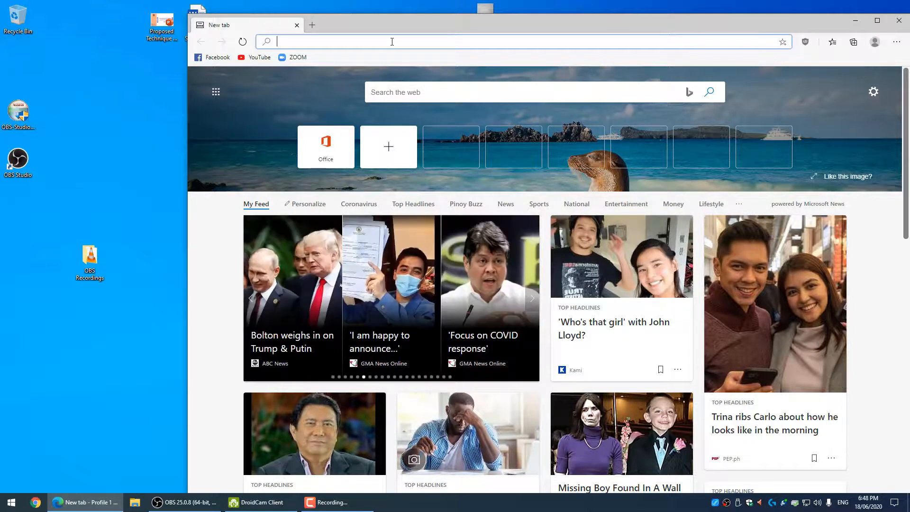
pyautogui.moveTo(92, 273)
pyautogui.mouseDown()
pyautogui.moveTo(121, 266)
pyautogui.moveTo(116, 283)
pyautogui.moveTo(126, 283)
pyautogui.moveTo(92, 275)
pyautogui.mouseUp()
pyautogui.click(441, 39)
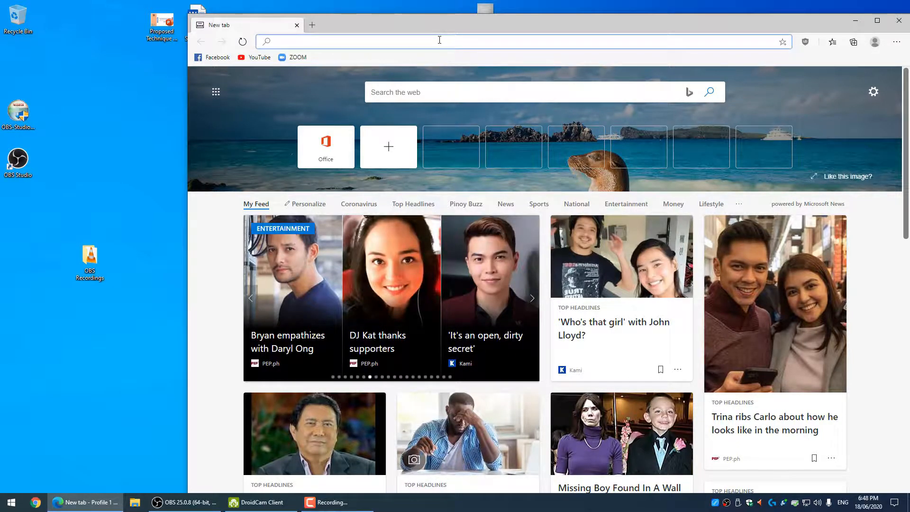
pyautogui.write('instructional models')
pyautogui.press('Return')
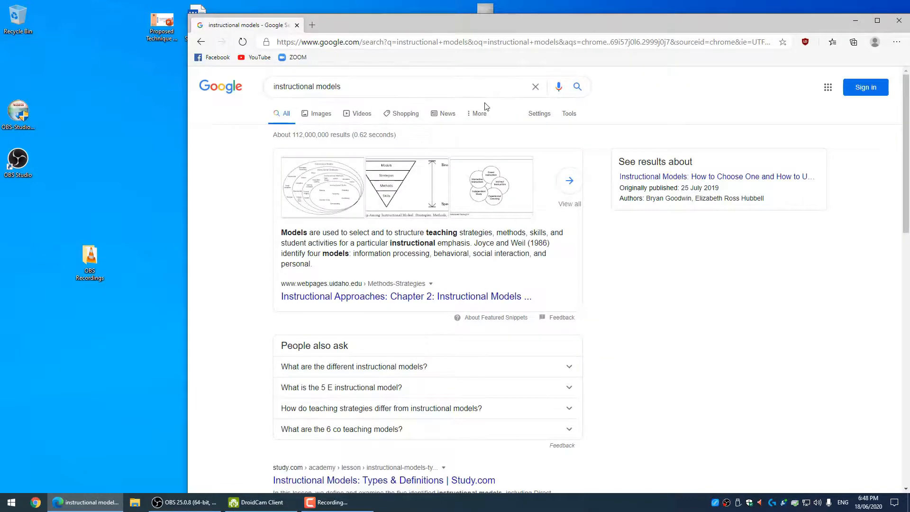
# Step: Expand the question on the different instructional models, open the Study.com result "Instructional Models: Types & Definitions" and skim the lesson
pyautogui.scroll(-1, 434, 300)
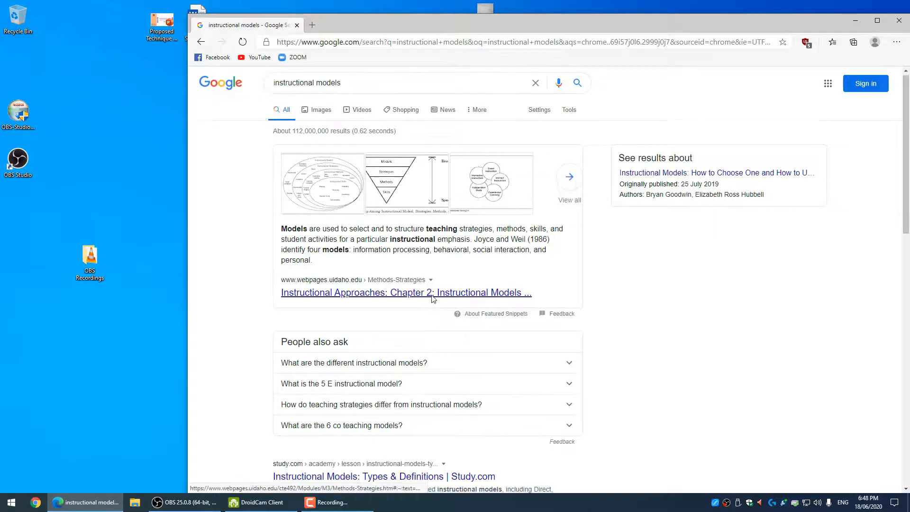
pyautogui.scroll(-3, 433, 299)
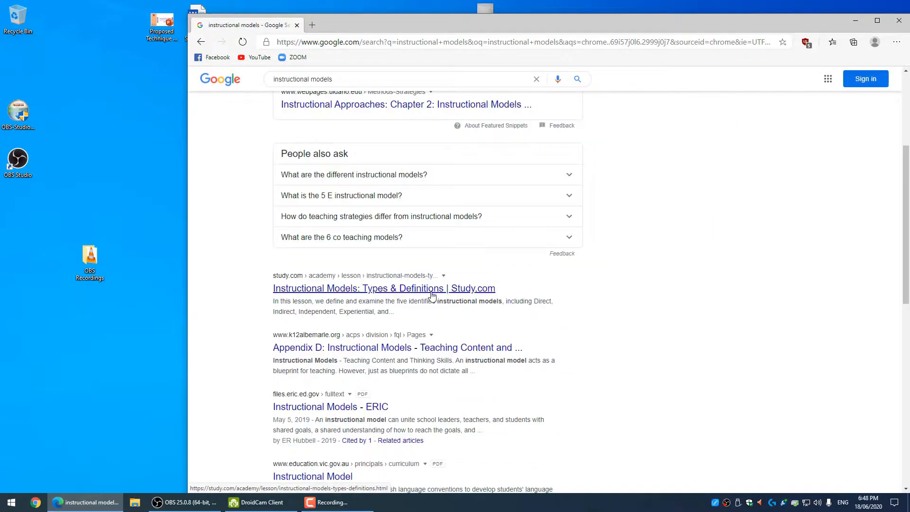
pyautogui.click(407, 179)
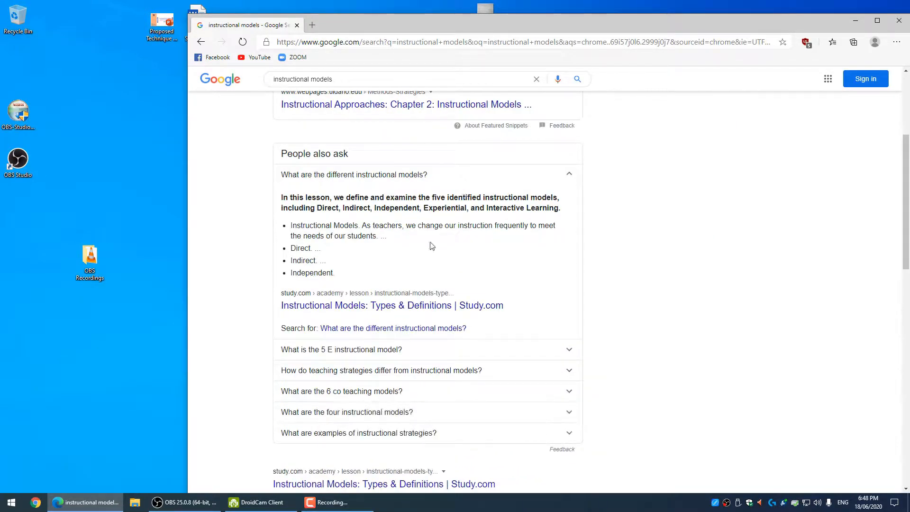
pyautogui.scroll(-4, 409, 281)
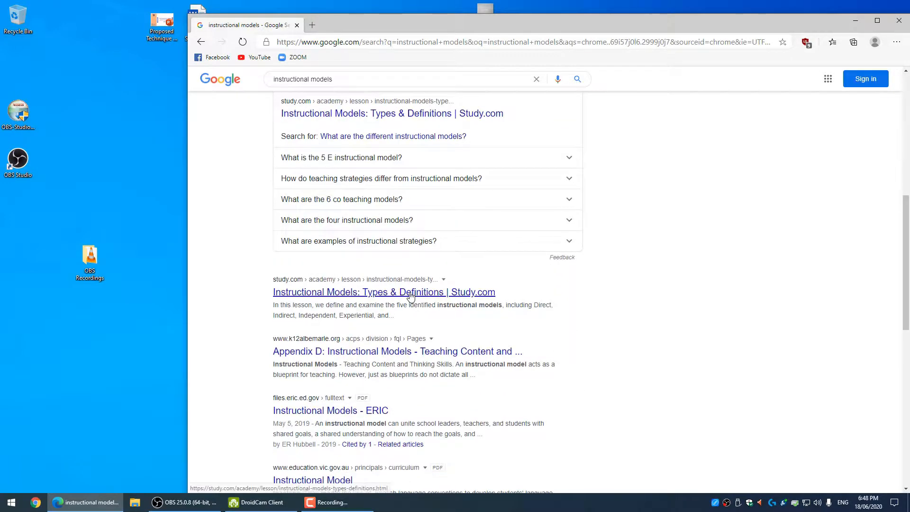
pyautogui.click(413, 296)
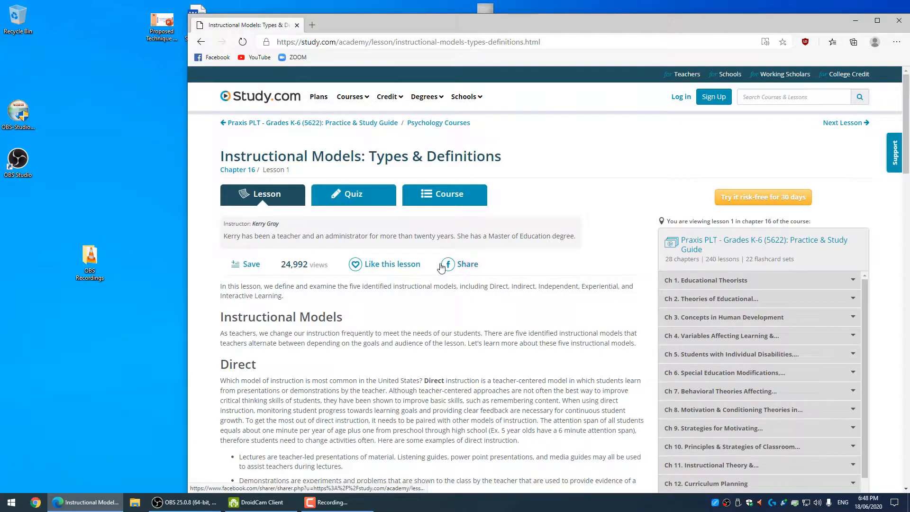
pyautogui.scroll(-5, 444, 270)
pyautogui.scroll(-5, 444, 270)
pyautogui.scroll(11, 445, 261)
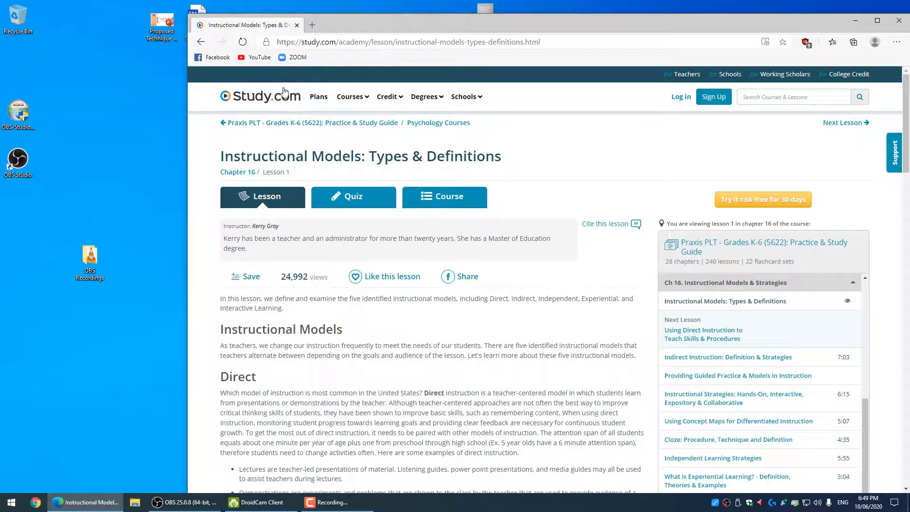
# Step: Open YouTube and search for "khan academy algebra"
pyautogui.click(259, 58)
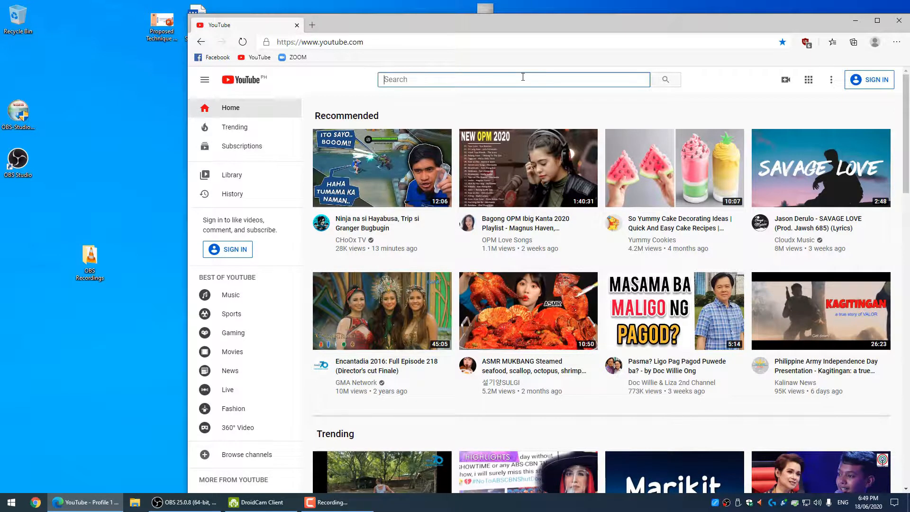
pyautogui.write('khan')
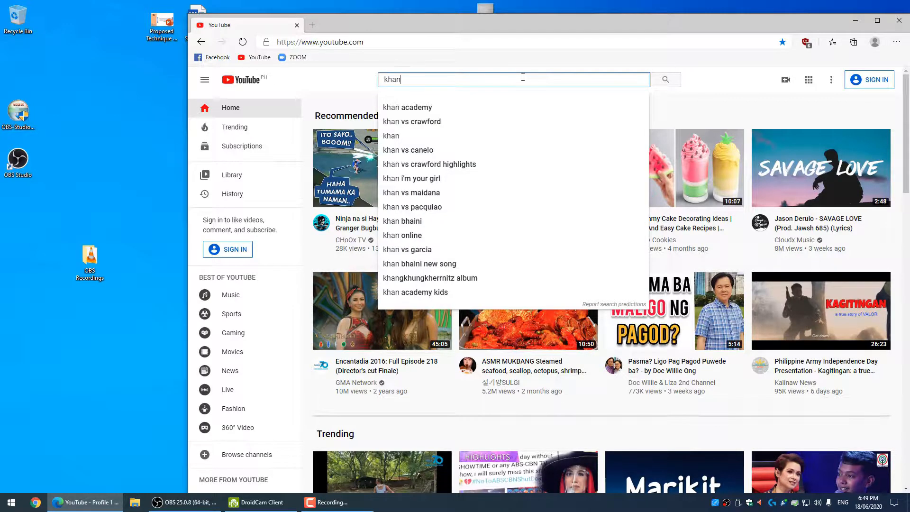
pyautogui.write(' academ')
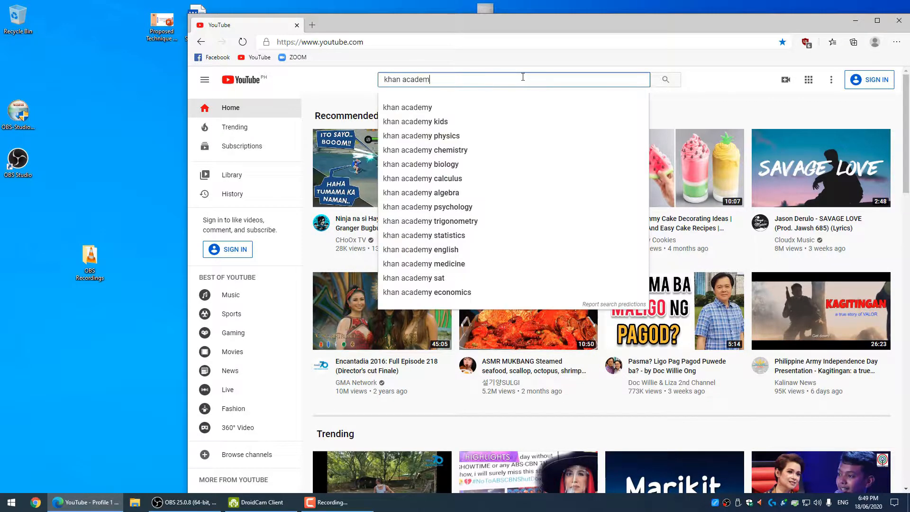
pyautogui.write('y algebra')
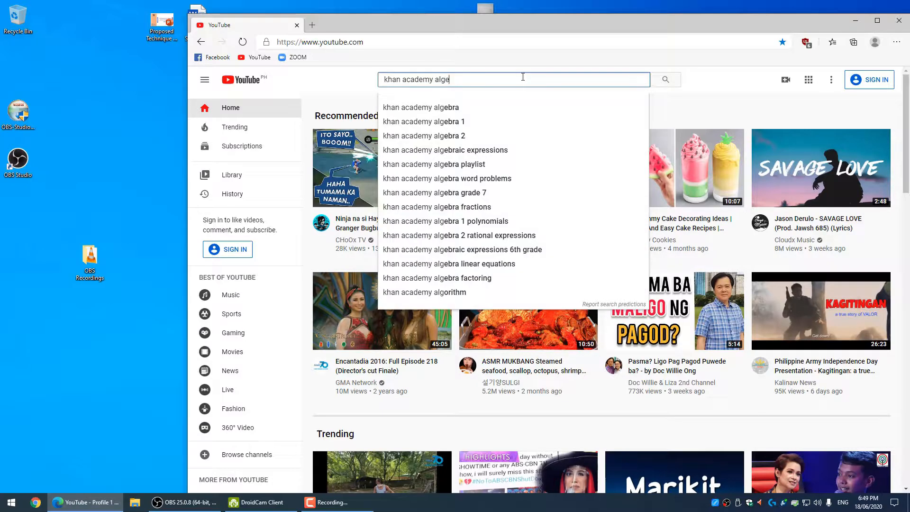
pyautogui.press('Return')
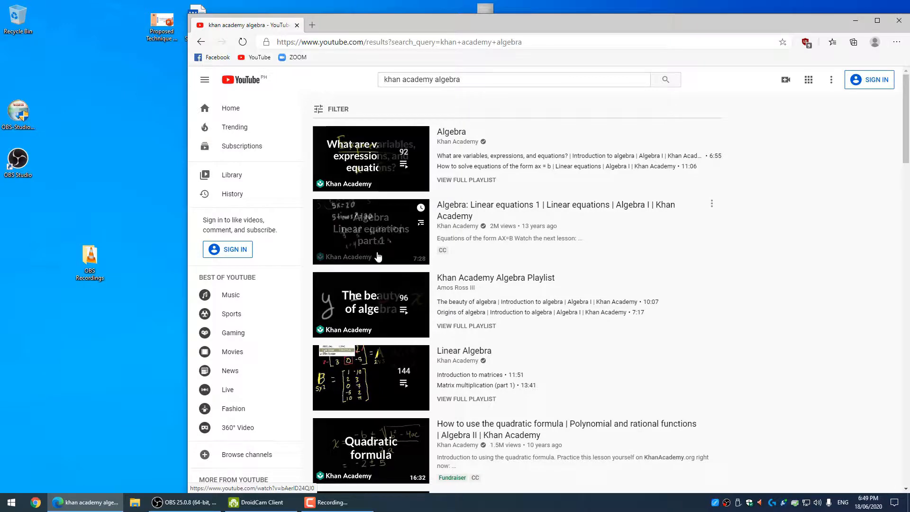
# Step: Play the first video of Khan Academy's Algebra playlist, skip ahead to 0:15 and further, and pause it at 0:36
pyautogui.click(356, 160)
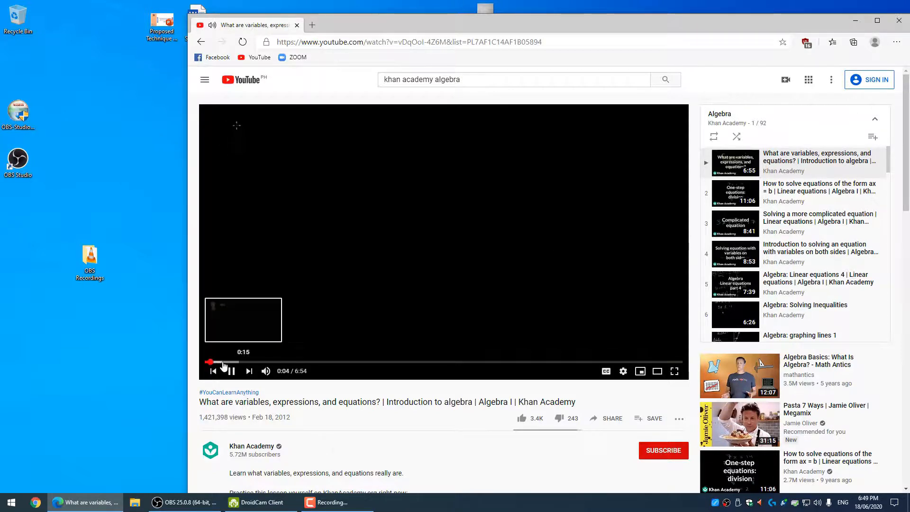
pyautogui.click(223, 362)
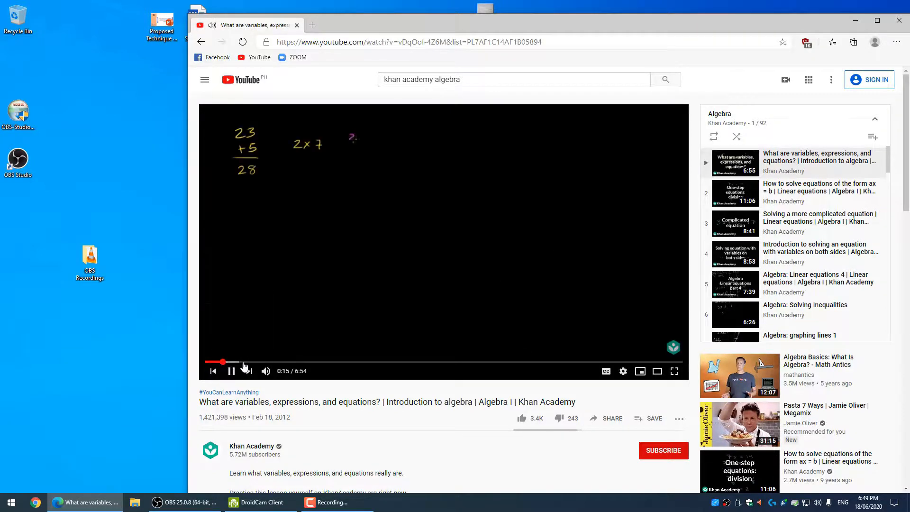
pyautogui.click(238, 363)
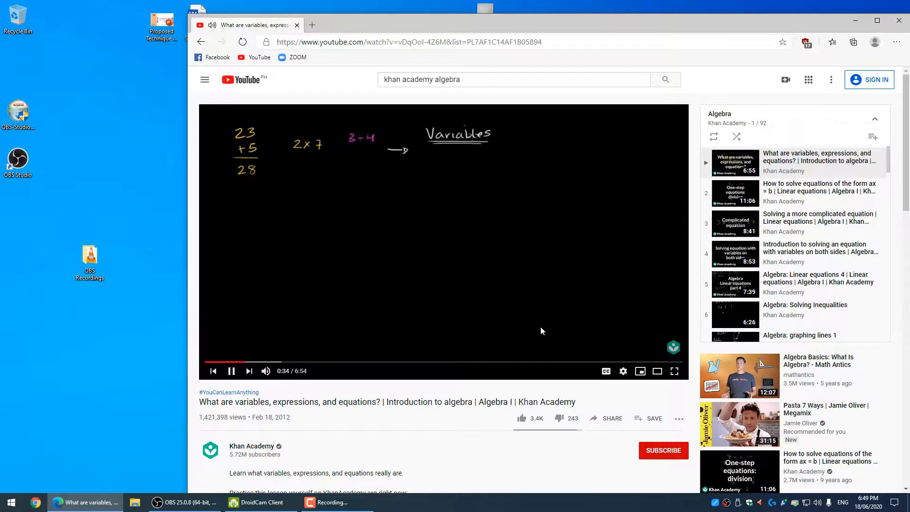
pyautogui.click(232, 371)
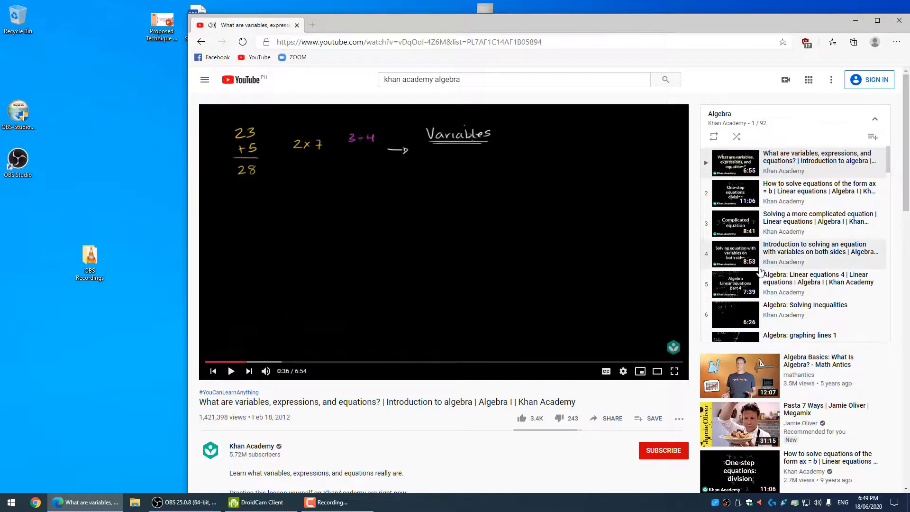
# Step: Look through the Algebra playlist and related videos, and try to save the video to a playlist
pyautogui.scroll(-2, 760, 272)
pyautogui.scroll(-3, 613, 289)
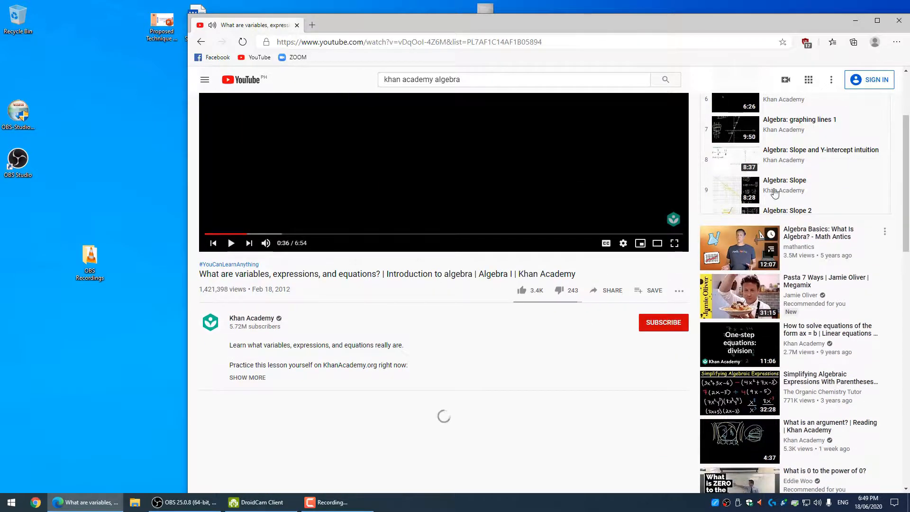
pyautogui.click(751, 188)
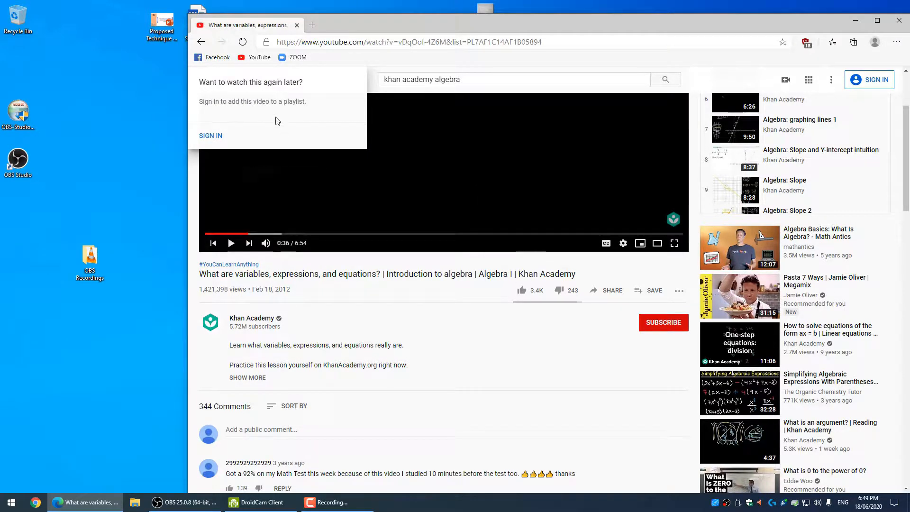
# Step: Play the related video "Simplifying Algebraic Expressions With Parentheses & Variables" in full screen for a while, and close the browser window
pyautogui.moveTo(757, 306)
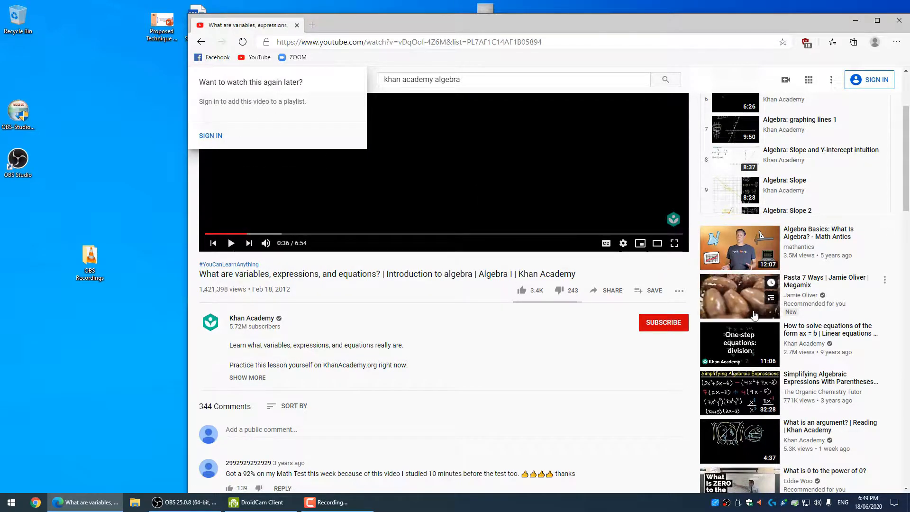
pyautogui.click(754, 394)
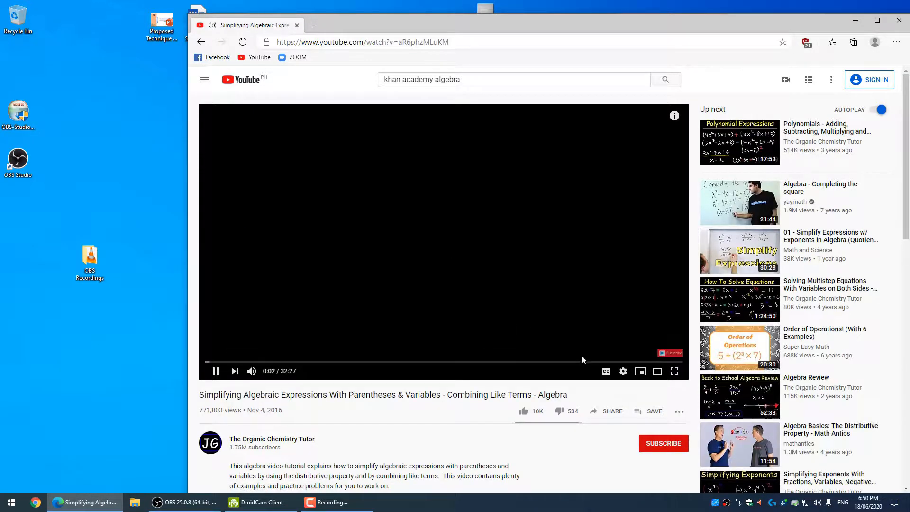
pyautogui.click(675, 373)
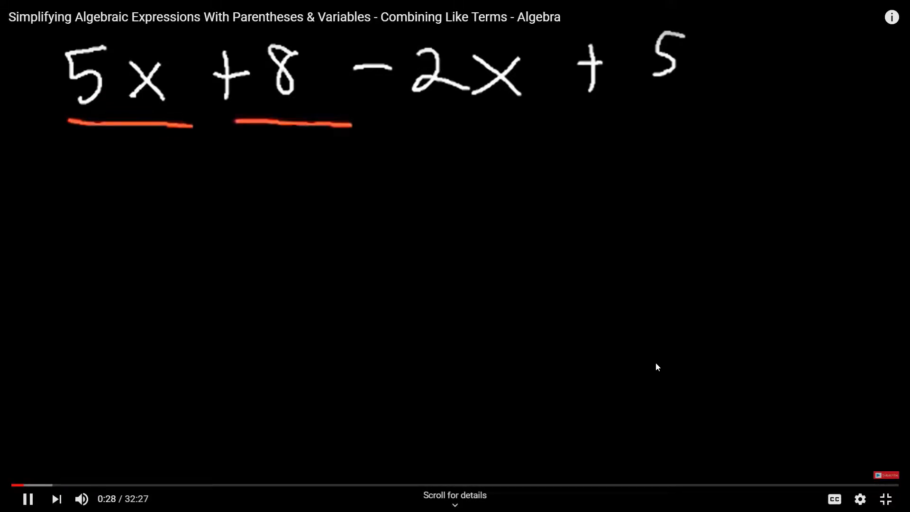
pyautogui.click(886, 499)
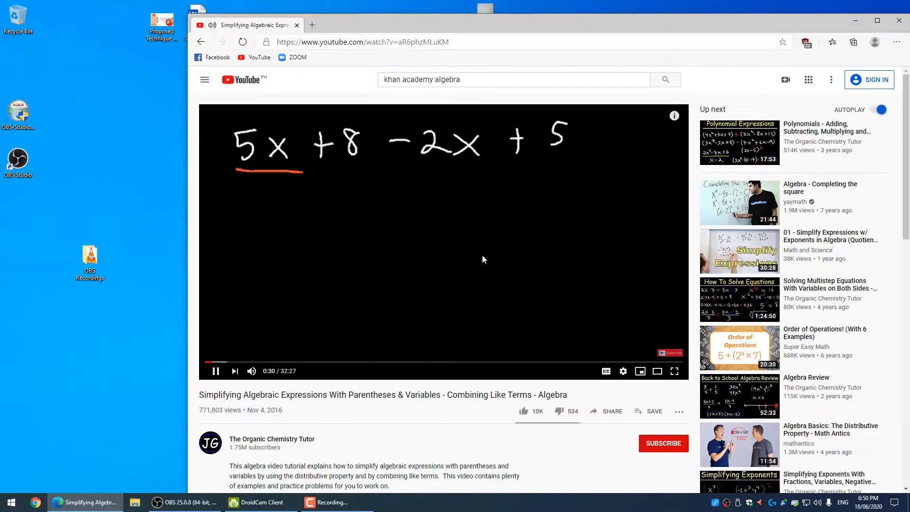
pyautogui.click(902, 25)
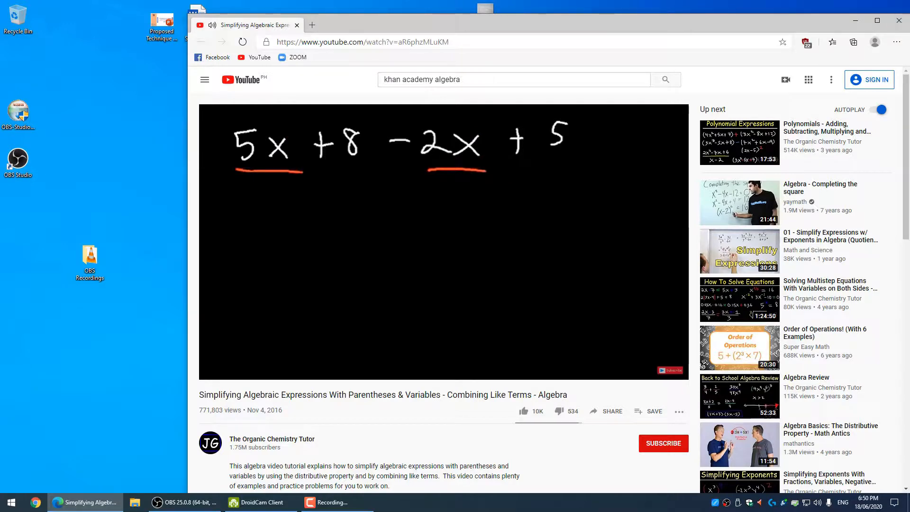
pyautogui.click(899, 22)
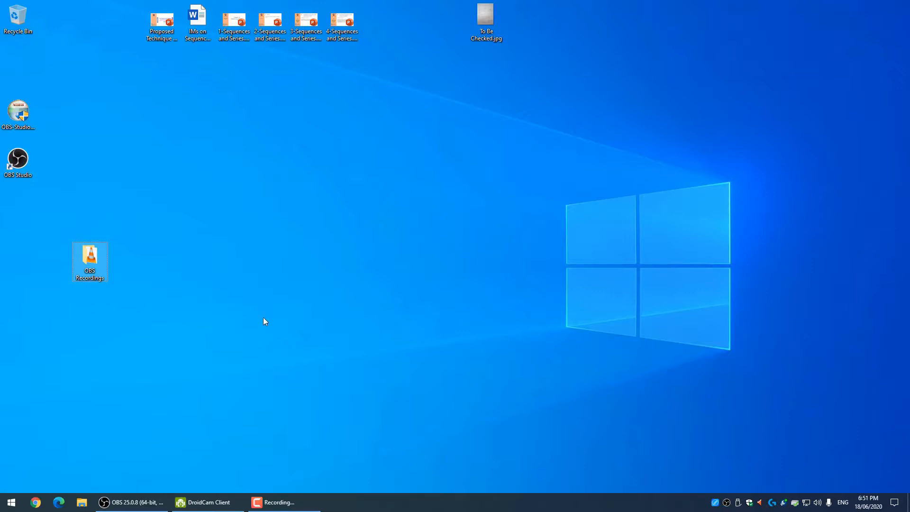
pyautogui.moveTo(92, 255); pyautogui.dragTo(269, 213)
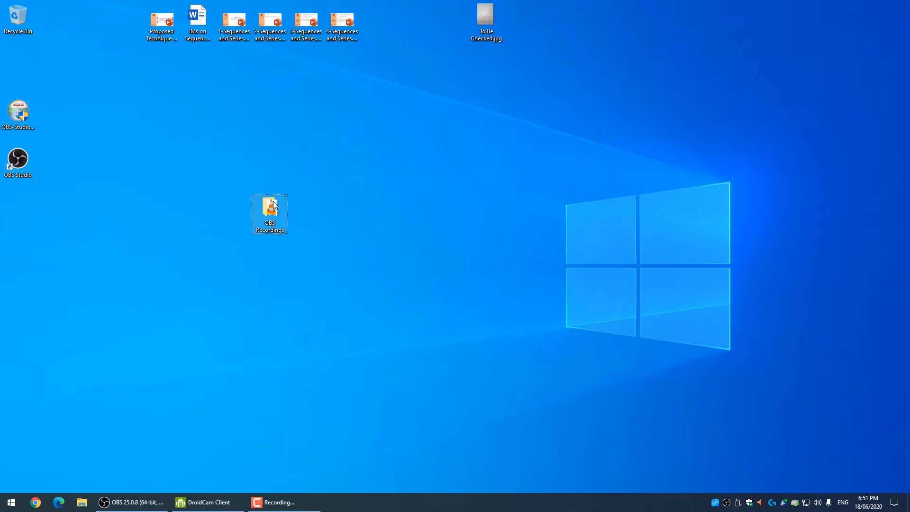
pyautogui.doubleClick(273, 216)
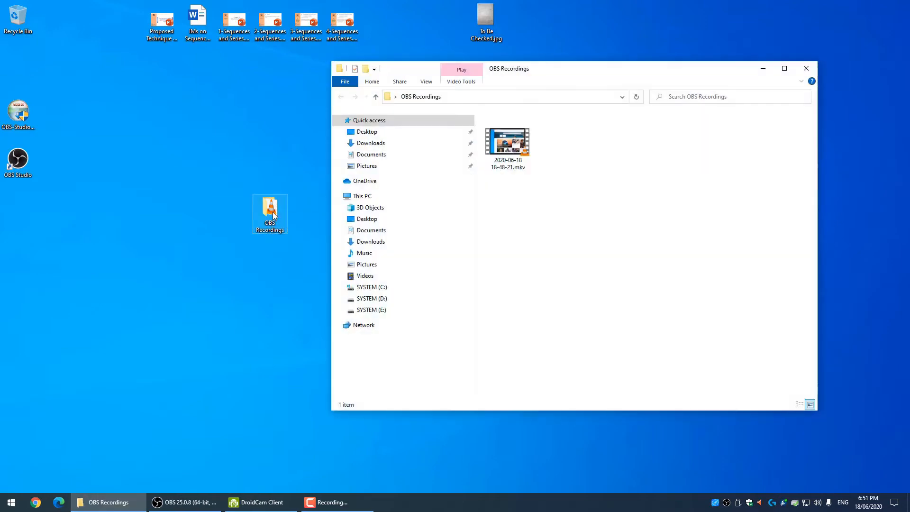
pyautogui.click(511, 146)
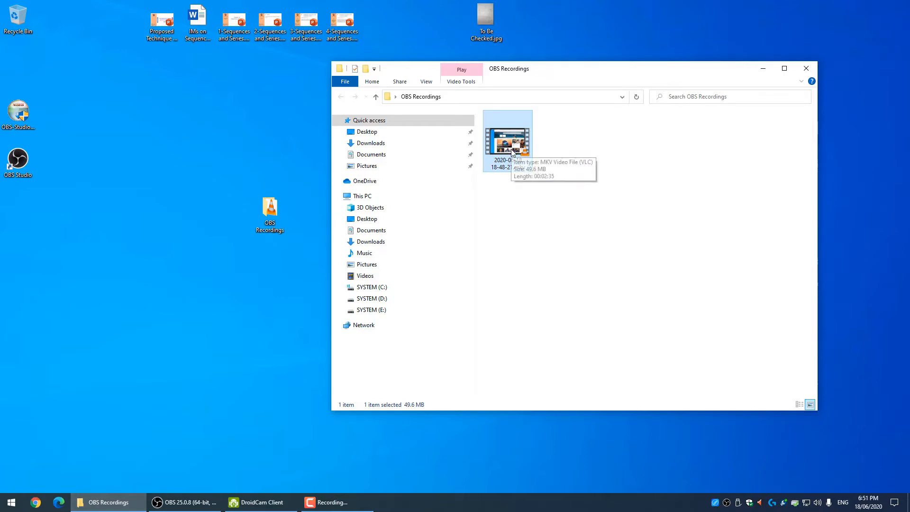
pyautogui.moveTo(512, 152)
pyautogui.mouseDown()
pyautogui.moveTo(533, 159)
pyautogui.moveTo(520, 160)
pyautogui.moveTo(513, 147)
pyautogui.mouseUp()
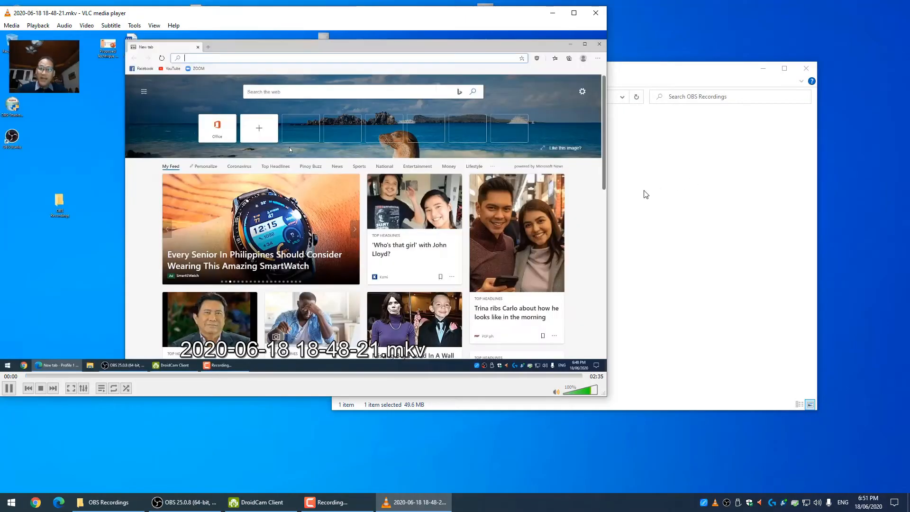
pyautogui.moveTo(357, 13); pyautogui.dragTo(497, 36)
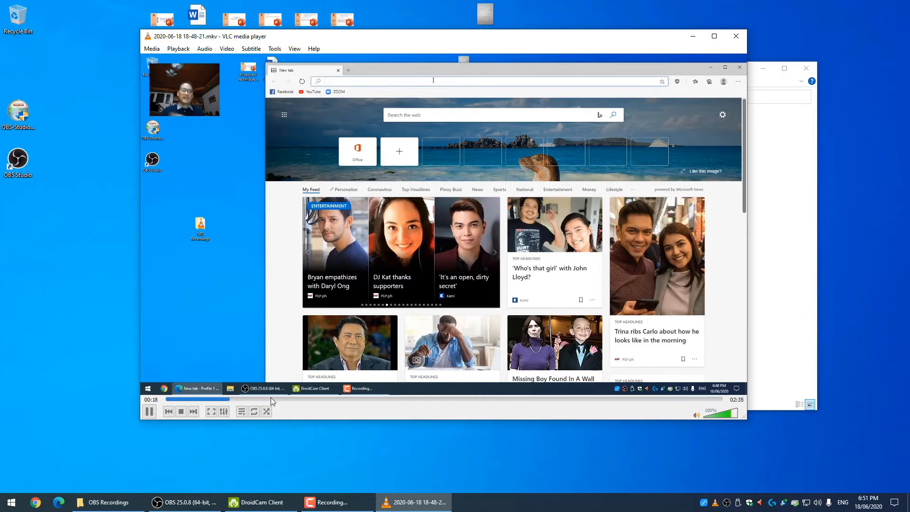
# Step: Skip forward through the recording in stages to about 02:30, checking the captured screen and webcam picture
pyautogui.click(301, 398)
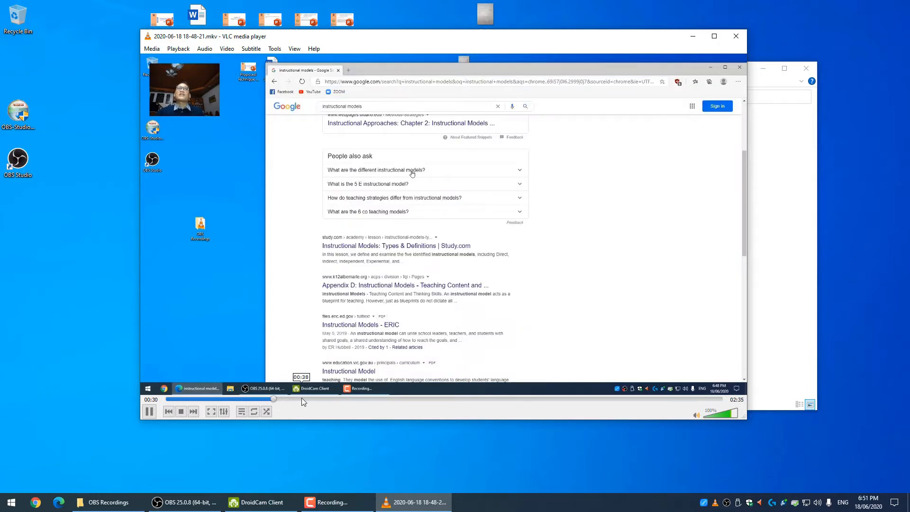
pyautogui.click(339, 401)
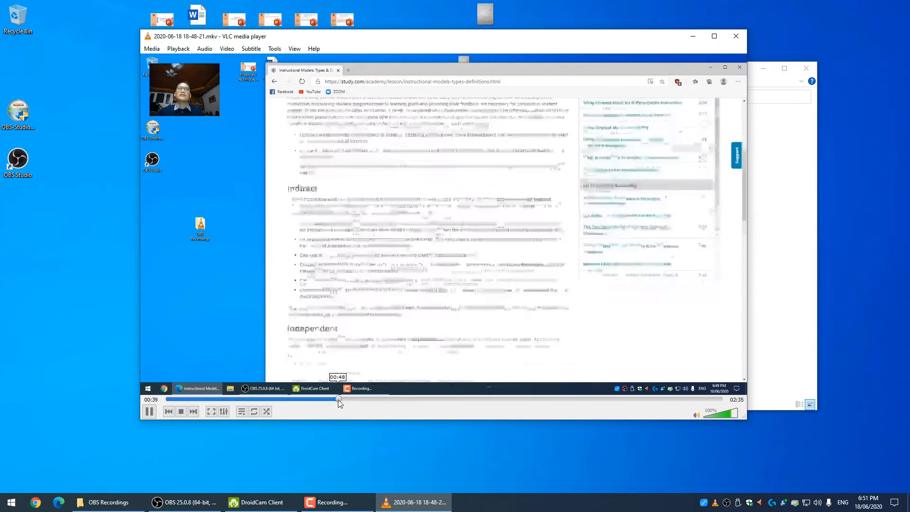
pyautogui.click(388, 401)
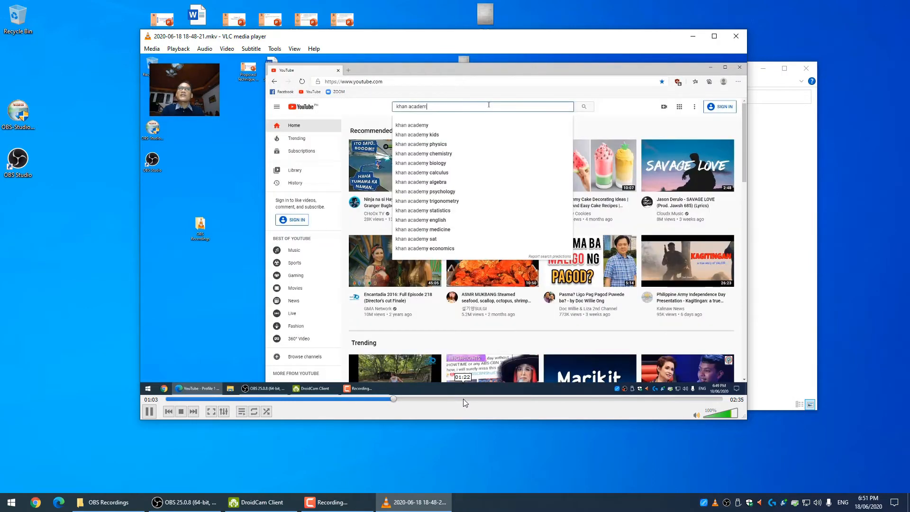
pyautogui.click(463, 399)
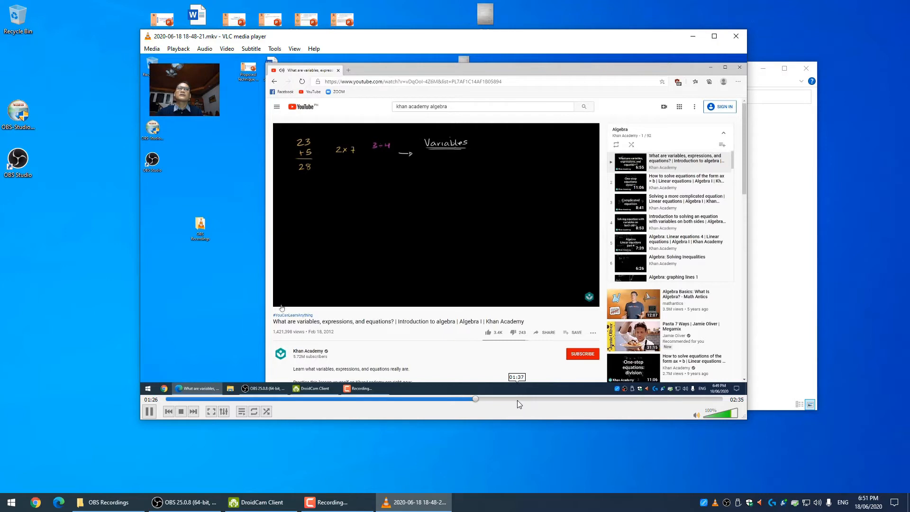
pyautogui.click(516, 400)
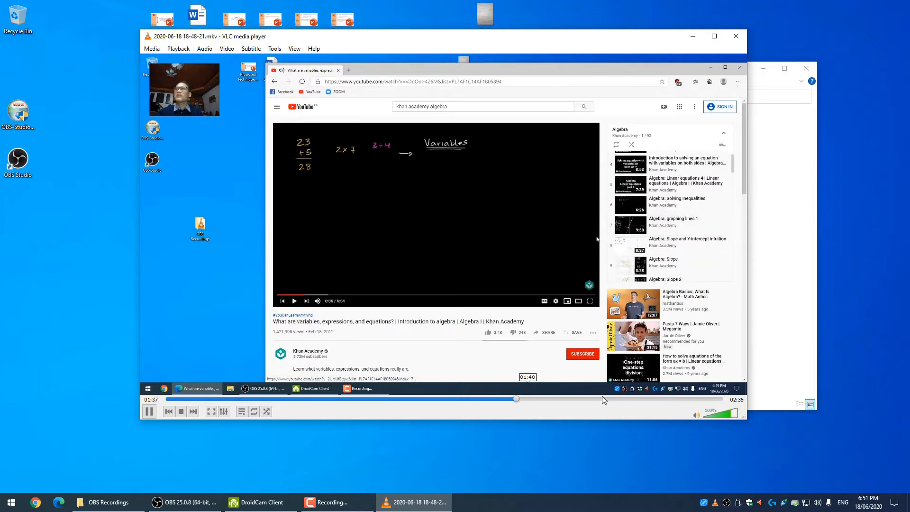
pyautogui.click(560, 399)
pyautogui.click(657, 399)
pyautogui.click(693, 399)
pyautogui.click(709, 399)
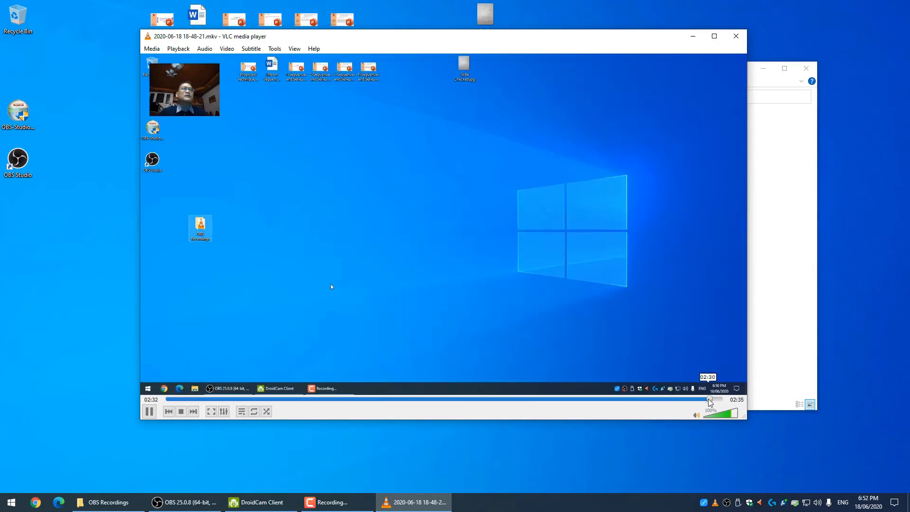